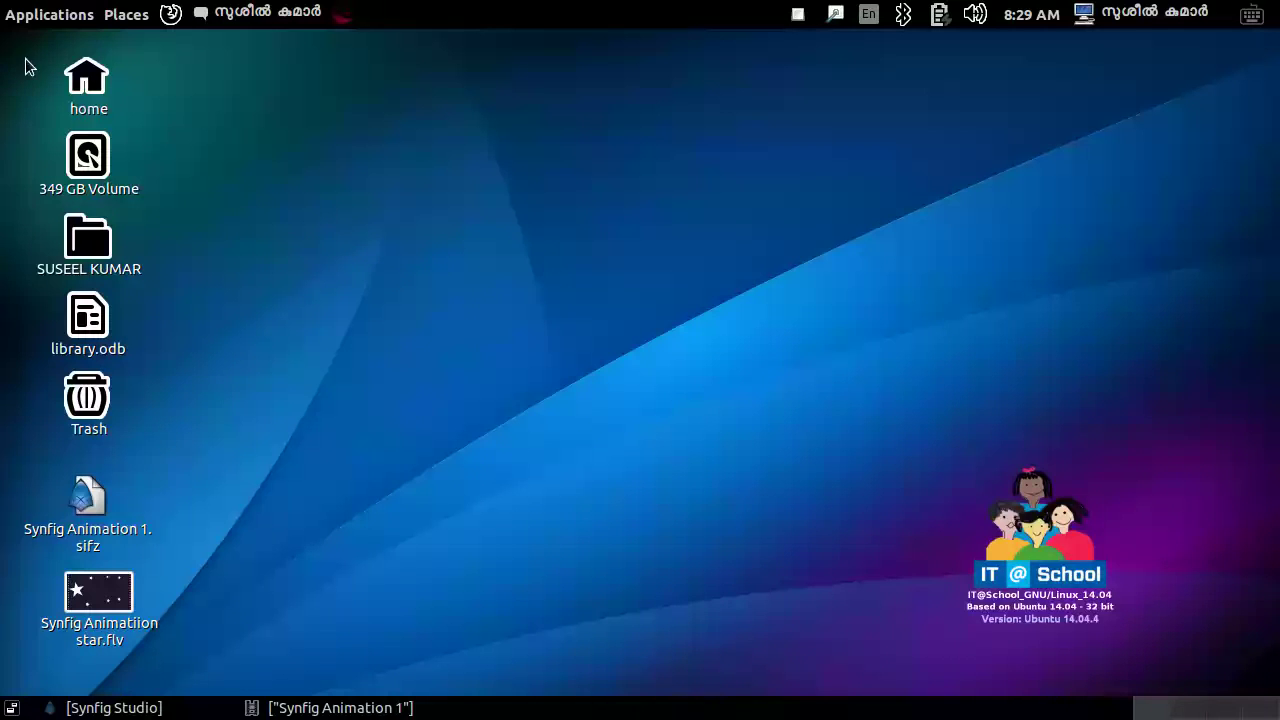
Launch Synfig Studio from the installed graphics applications.
left_click(30, 15)
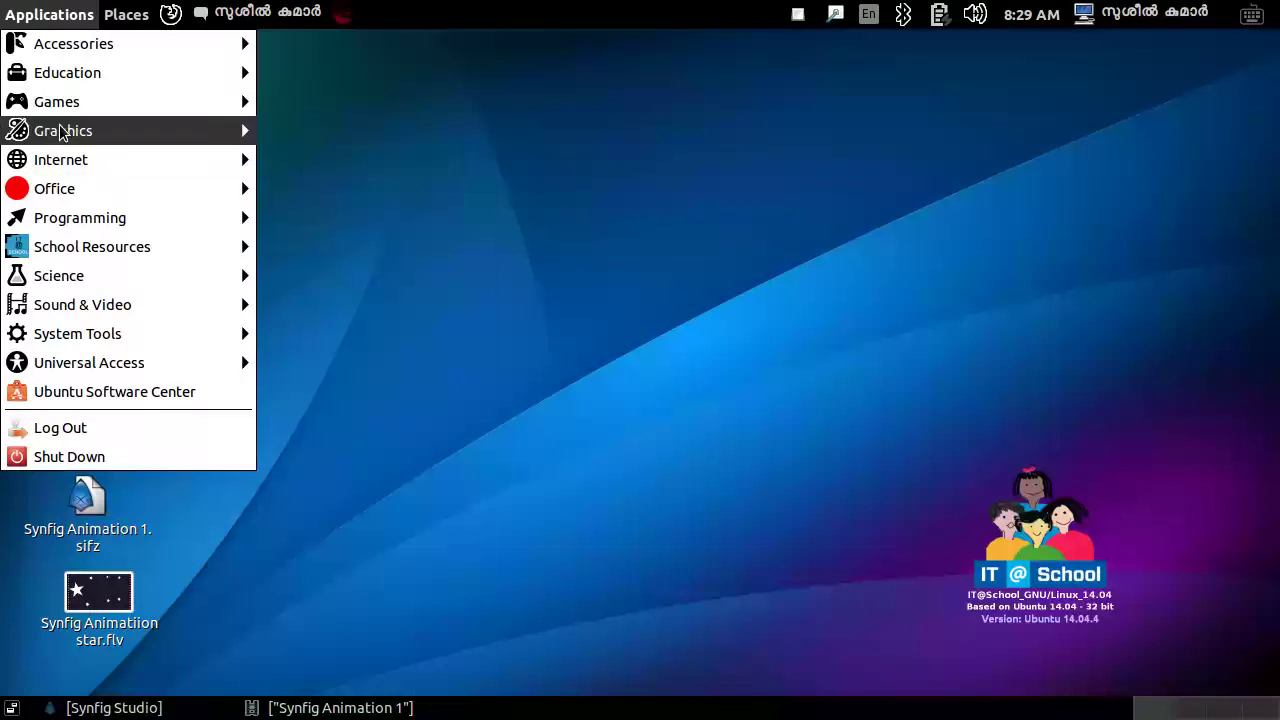
mouse_move(58, 132)
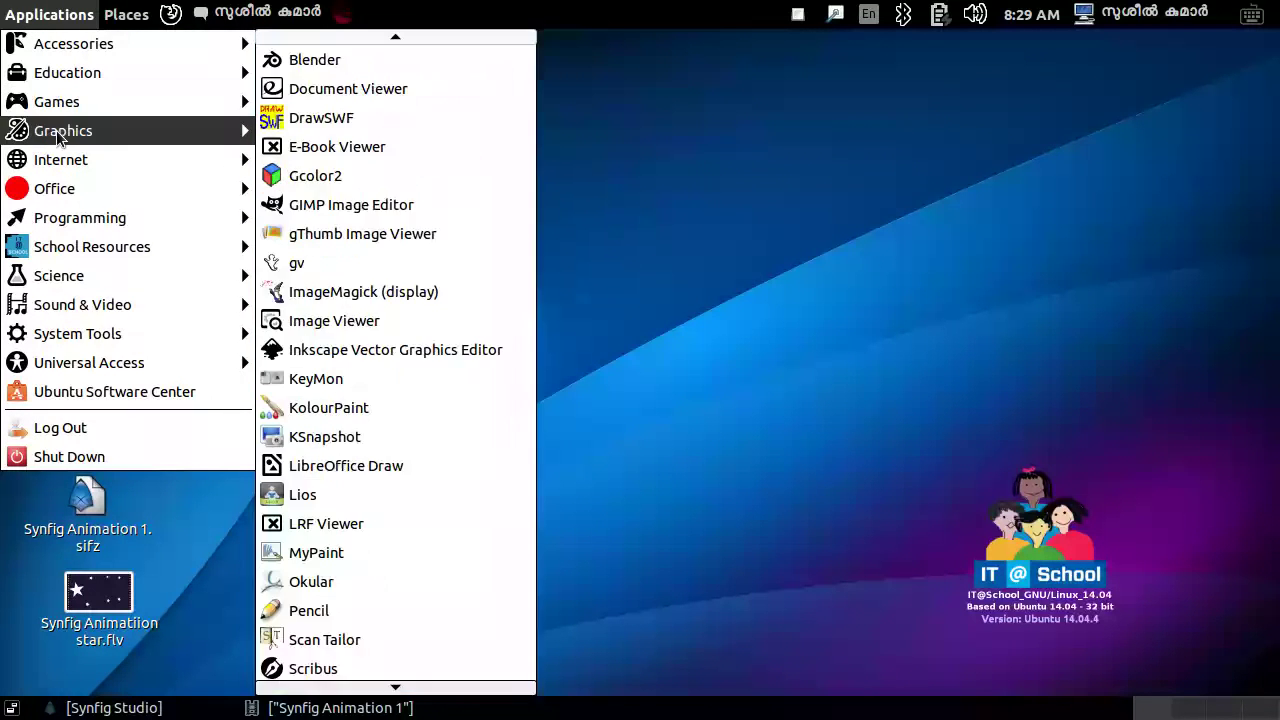
scroll(397, 545, "down", 3)
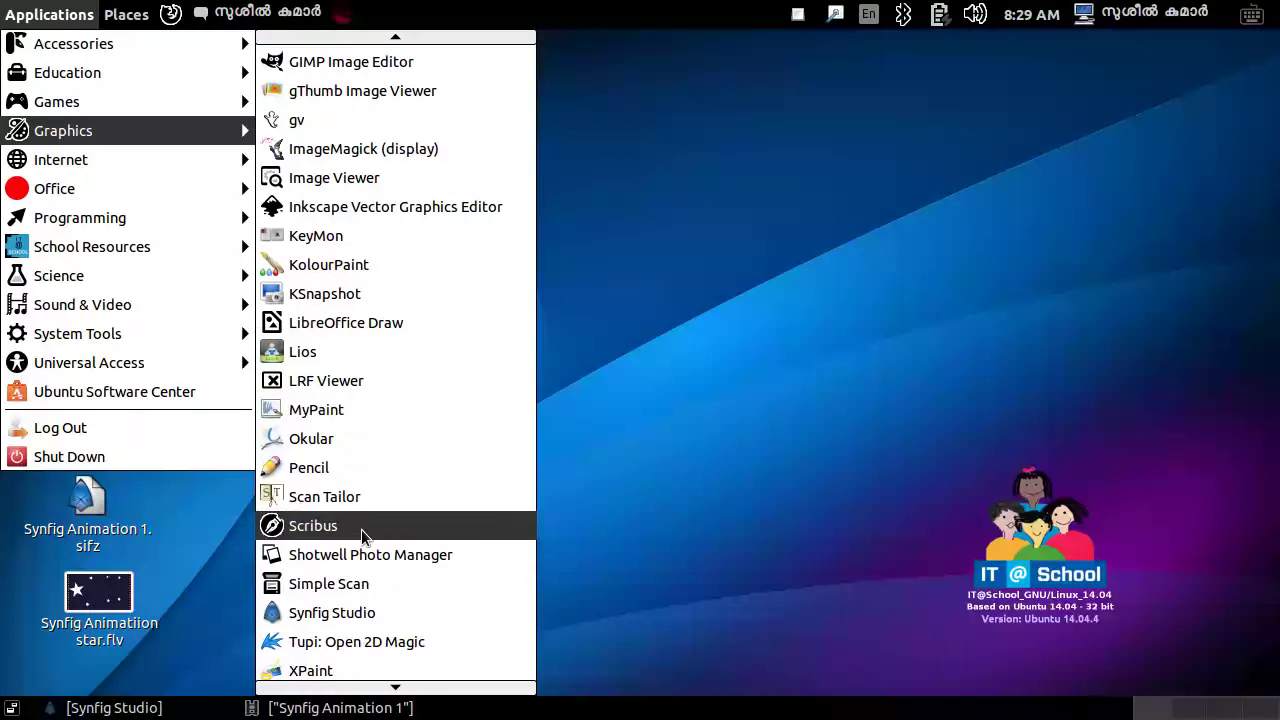
left_click(358, 614)
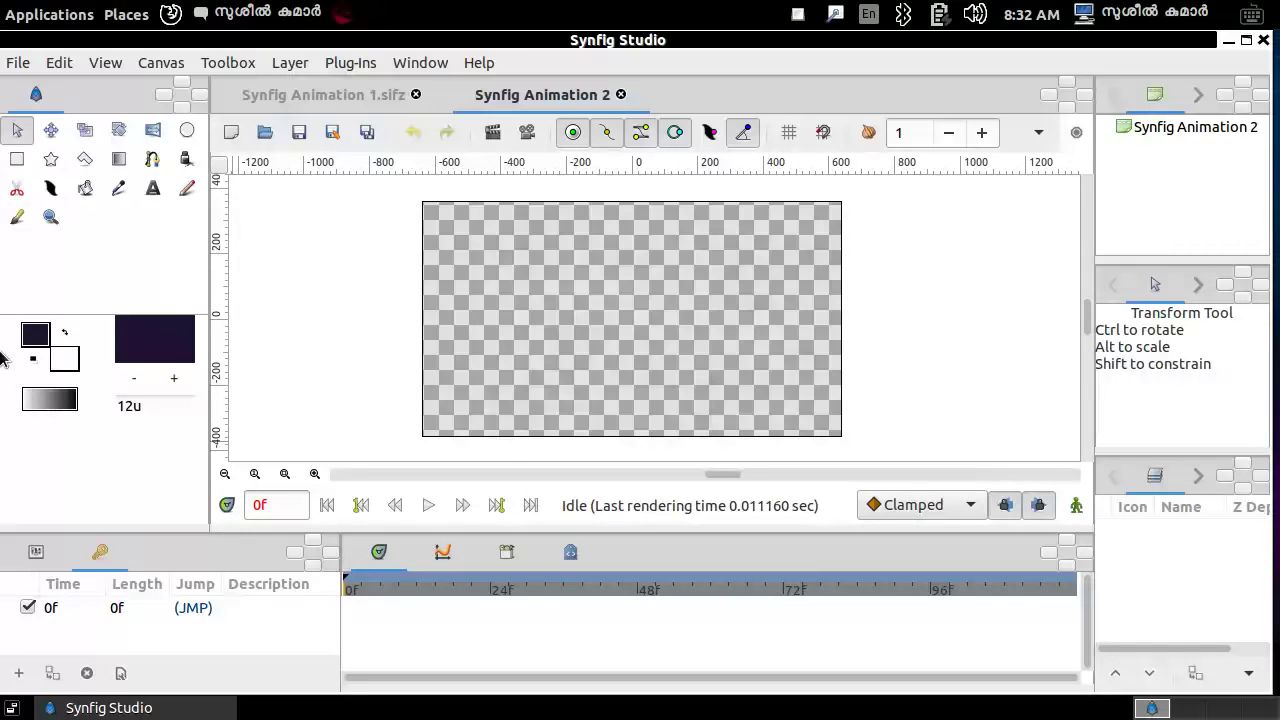
Set the fill color to dark teal #125C60 and draw a linear gradient from the canvas's upper edge down to its lower edge.
left_click(66, 360)
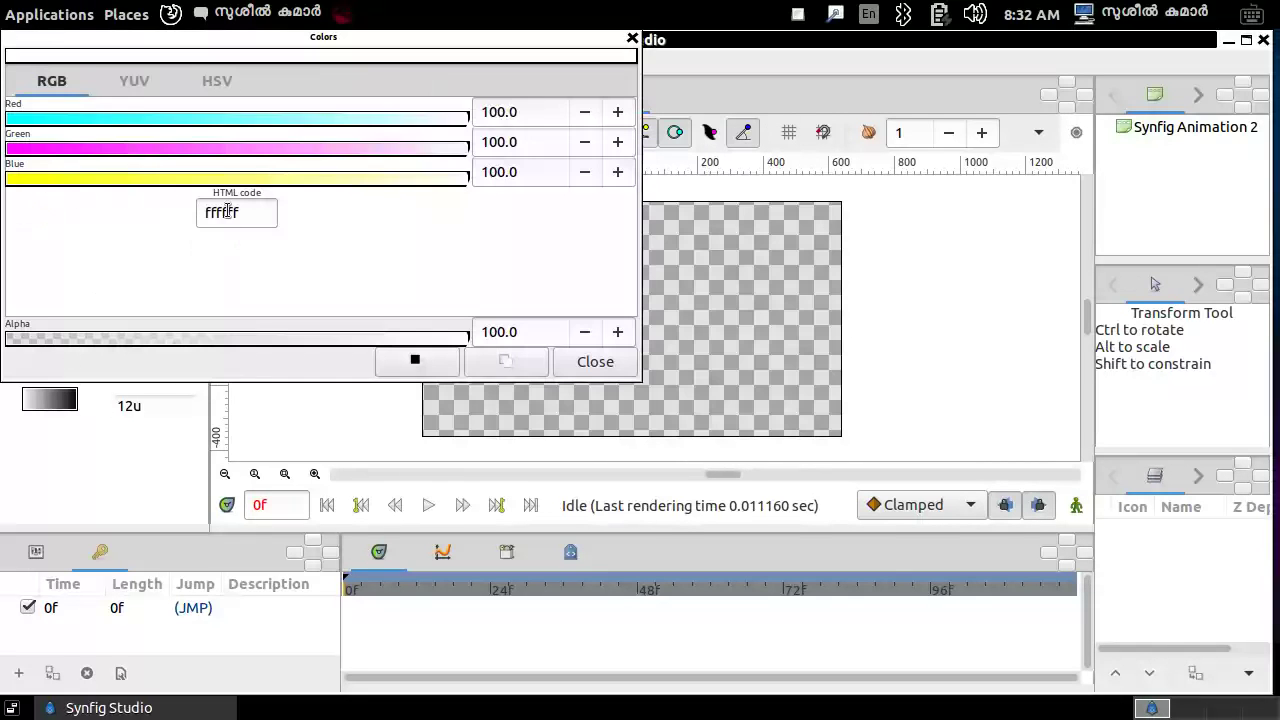
left_click(217, 82)
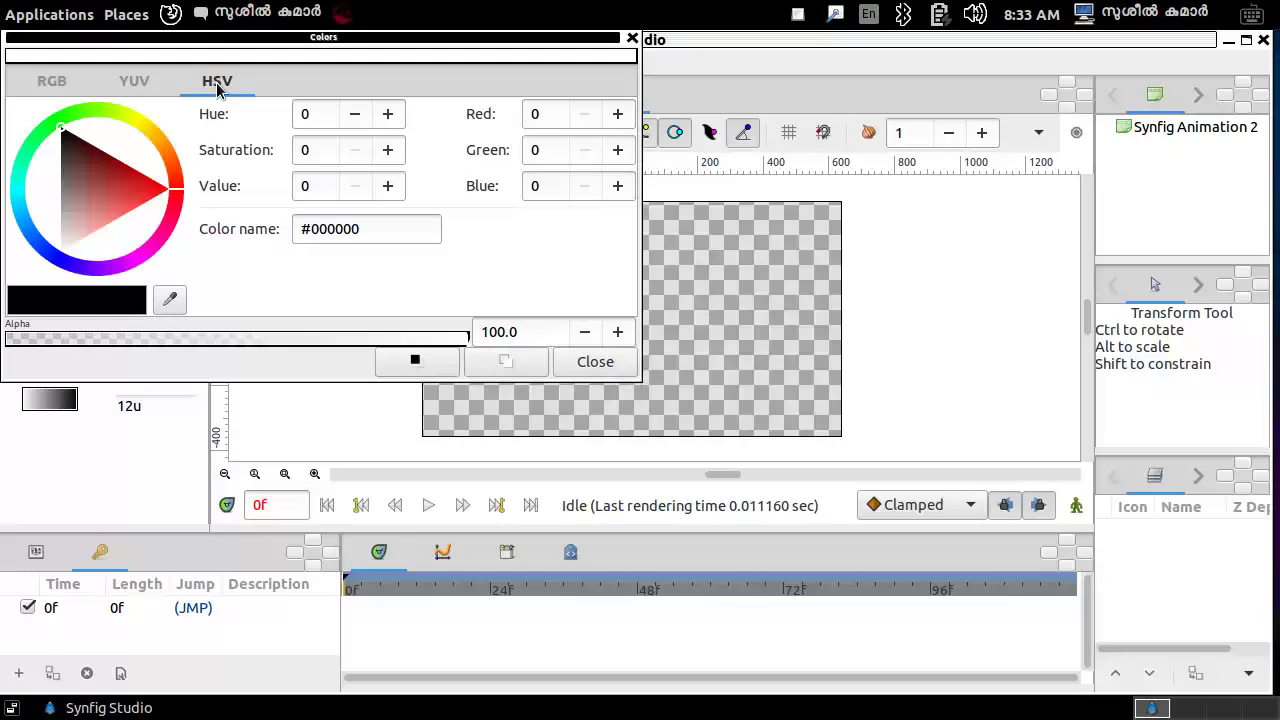
left_click(98, 217)
left_click(16, 201)
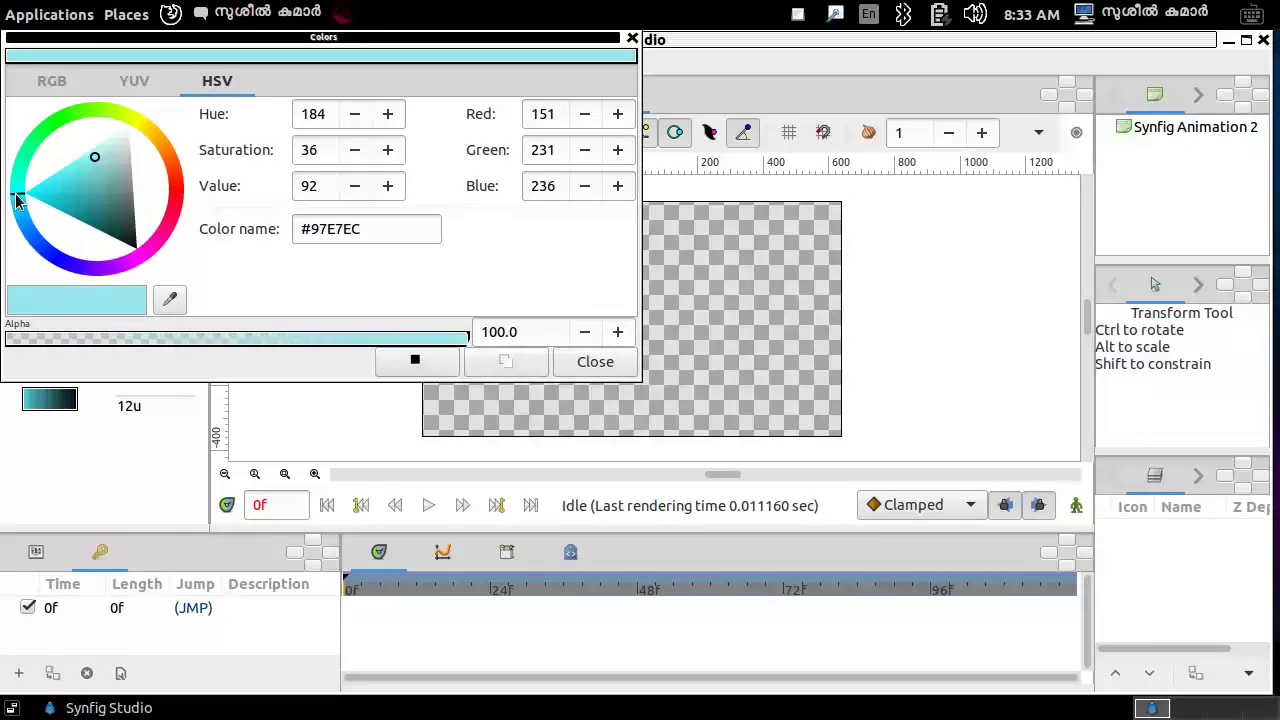
left_click(90, 218)
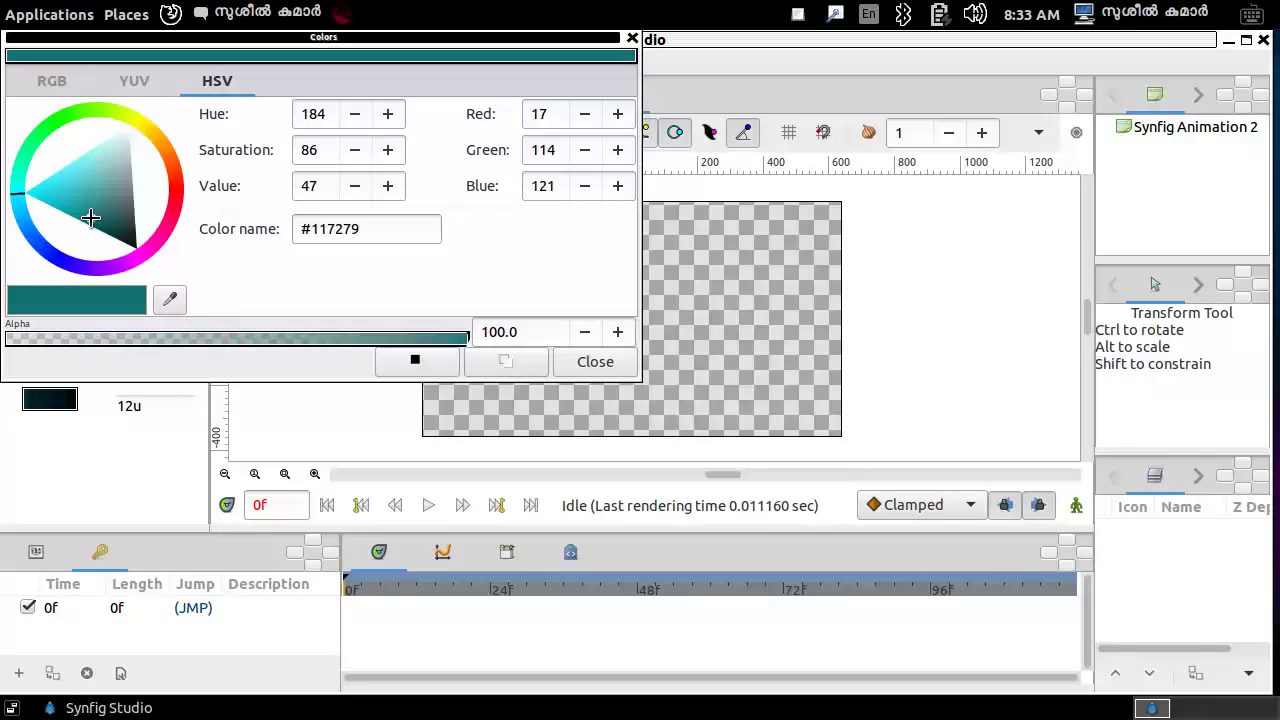
left_click(101, 223)
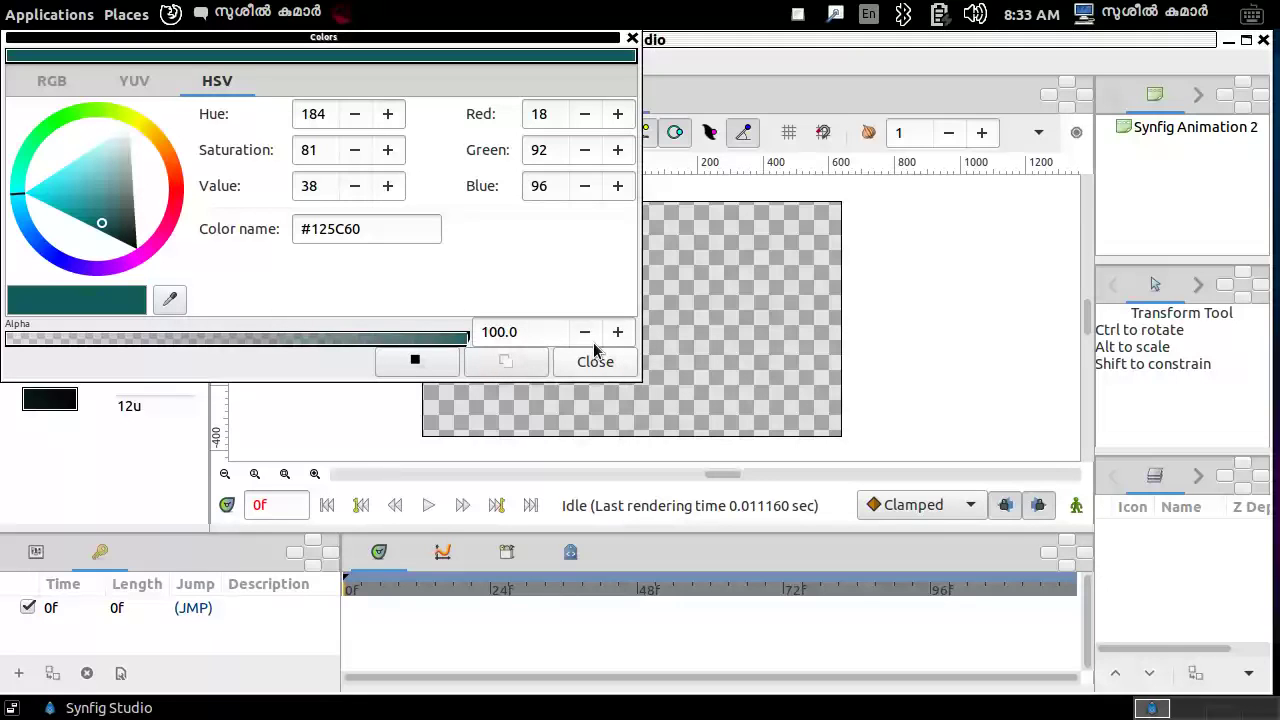
left_click(603, 368)
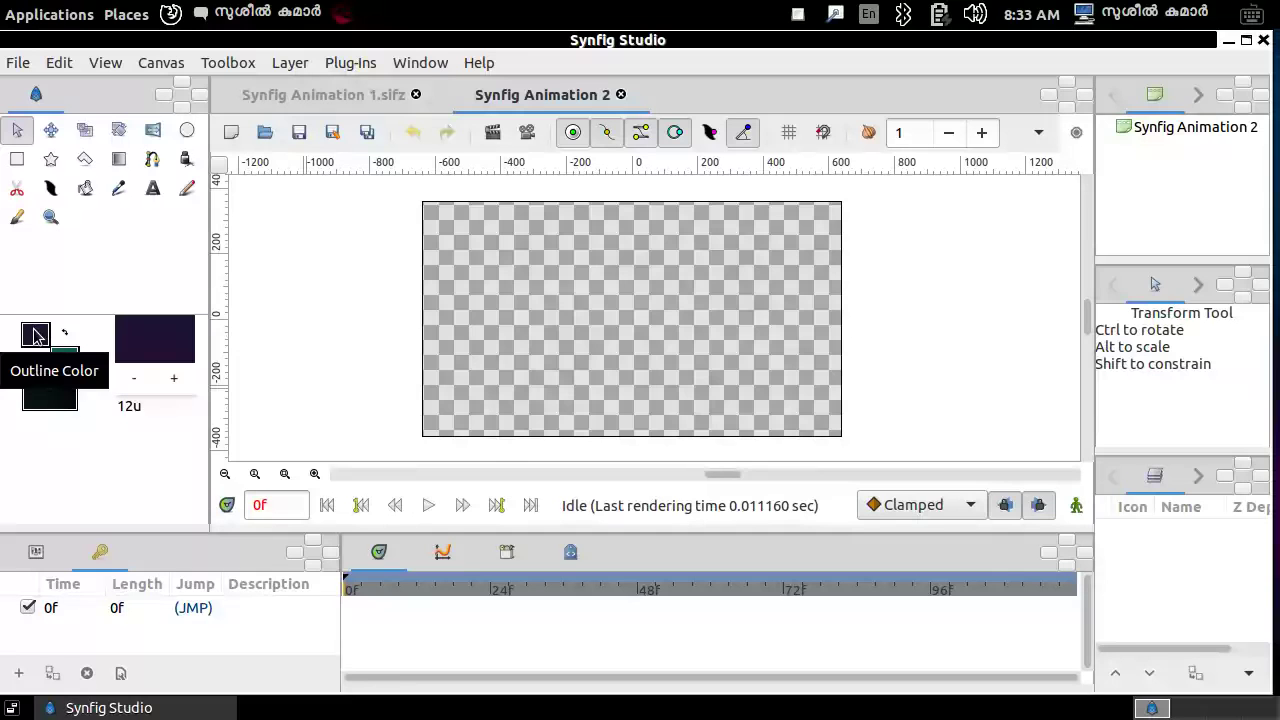
key("alt+g")
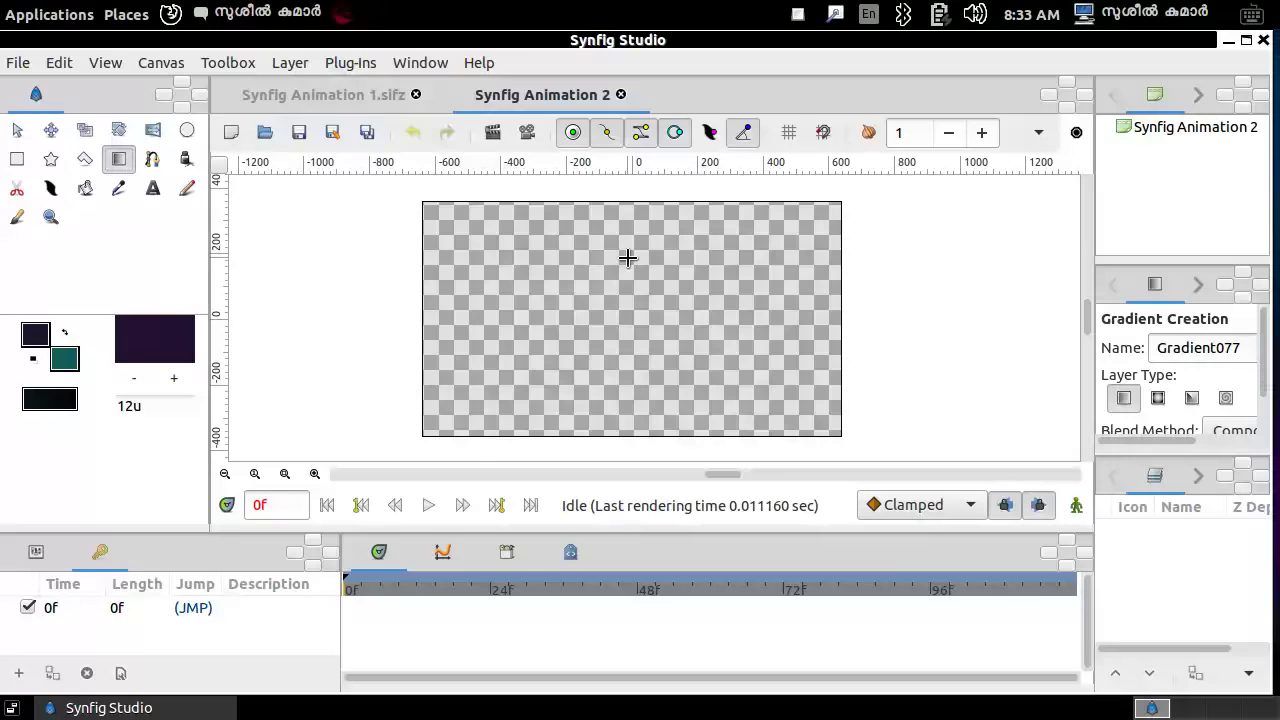
left_click_drag(628, 214, 630, 430)
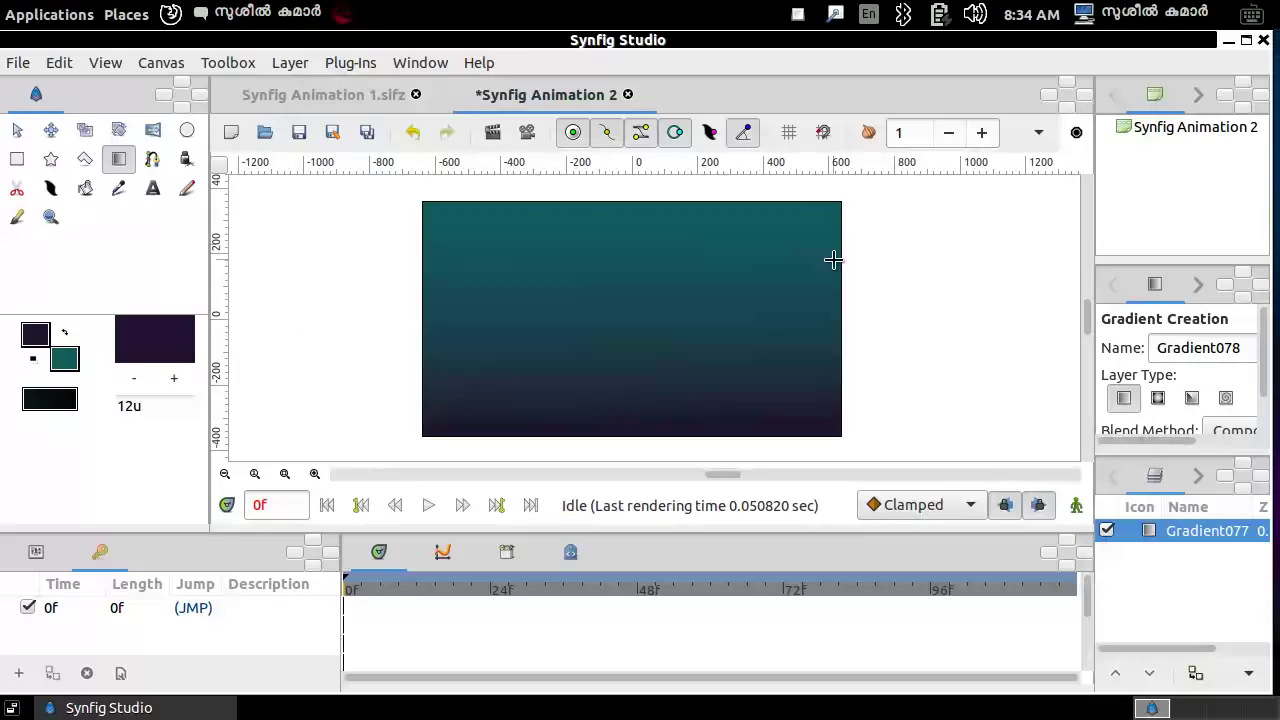
Set the fill color to red #F80E1B and draw a circle slightly below the middle of the canvas.
left_click(65, 365)
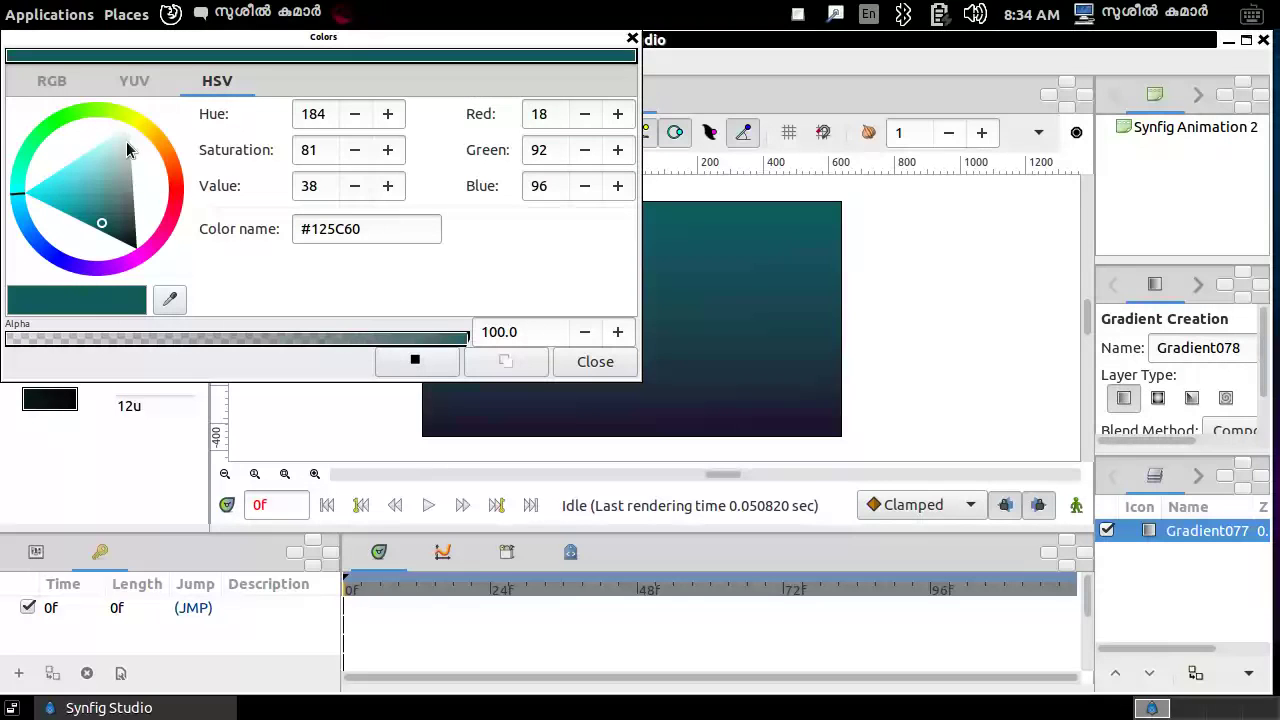
left_click(174, 176)
left_click_drag(150, 188, 180, 200)
left_click(180, 198)
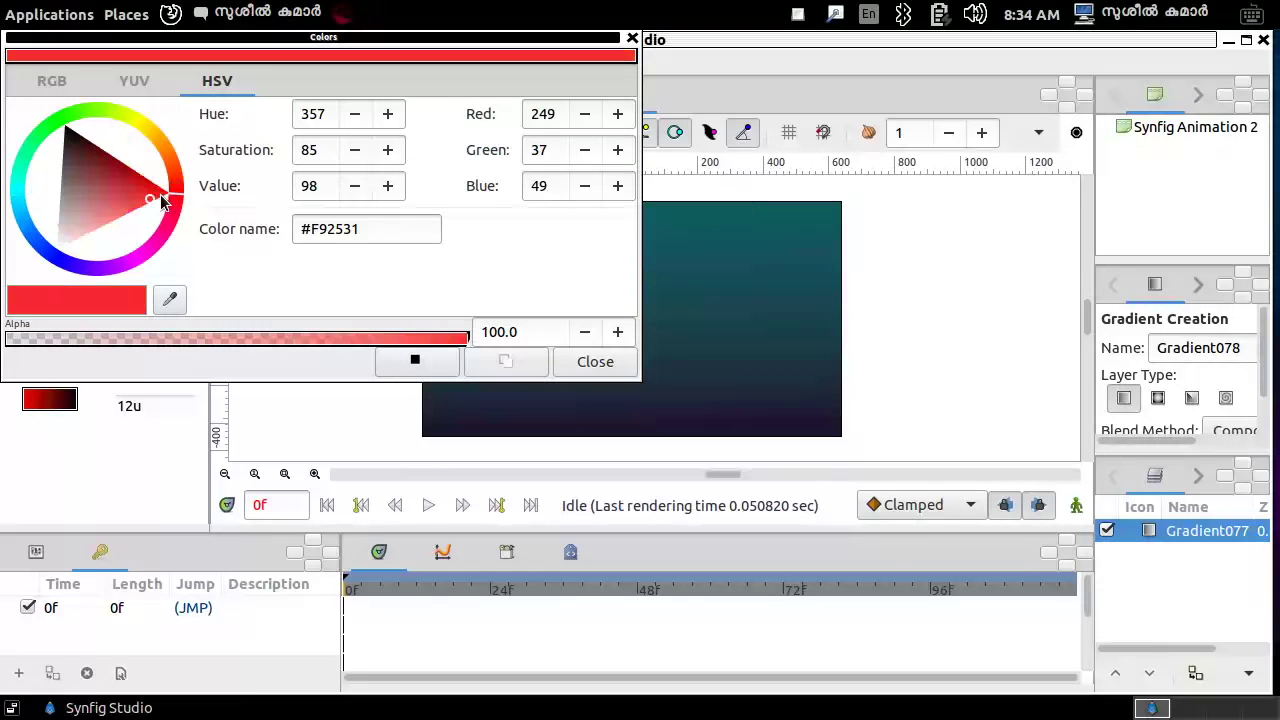
left_click(160, 194)
left_click(596, 362)
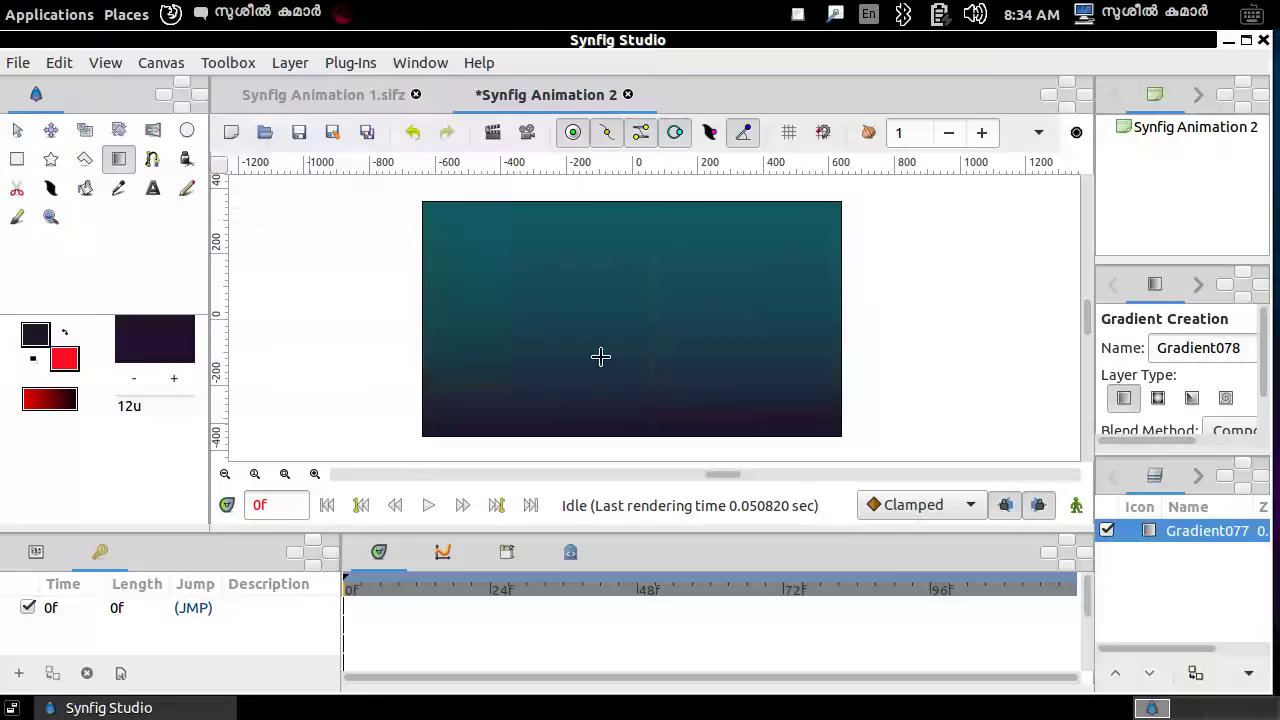
left_click(187, 131)
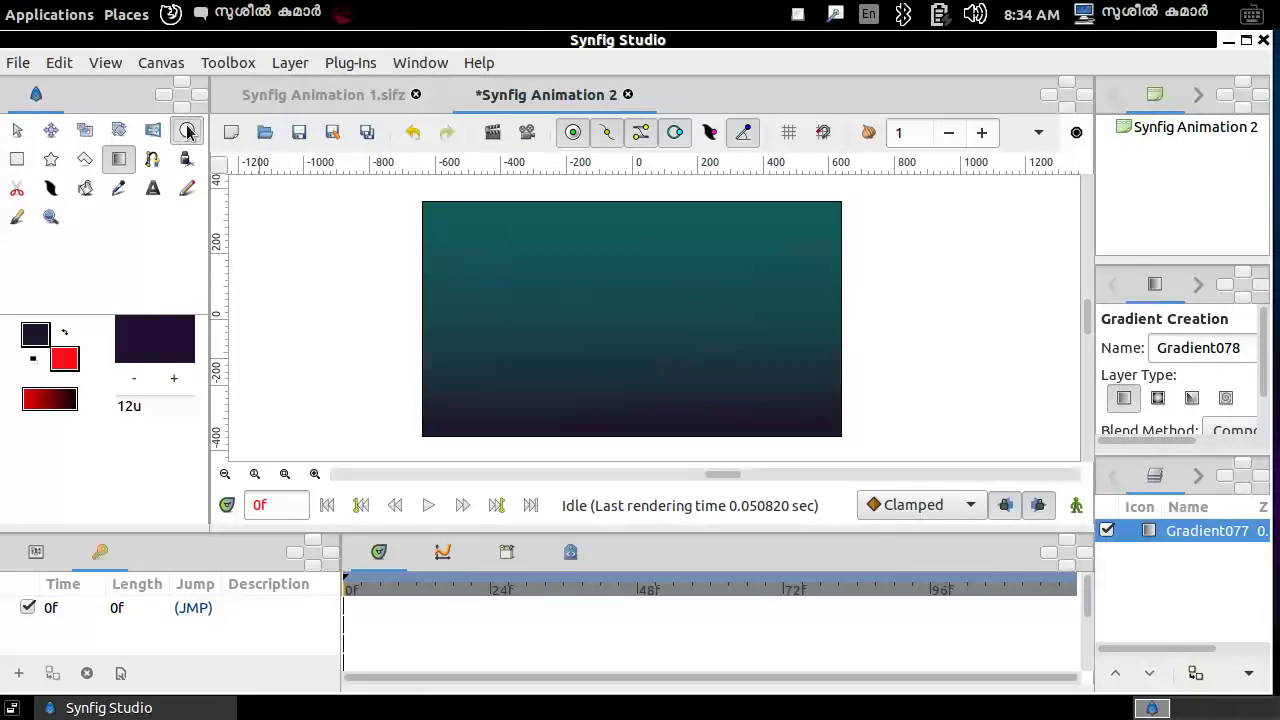
left_click_drag(614, 352, 651, 373)
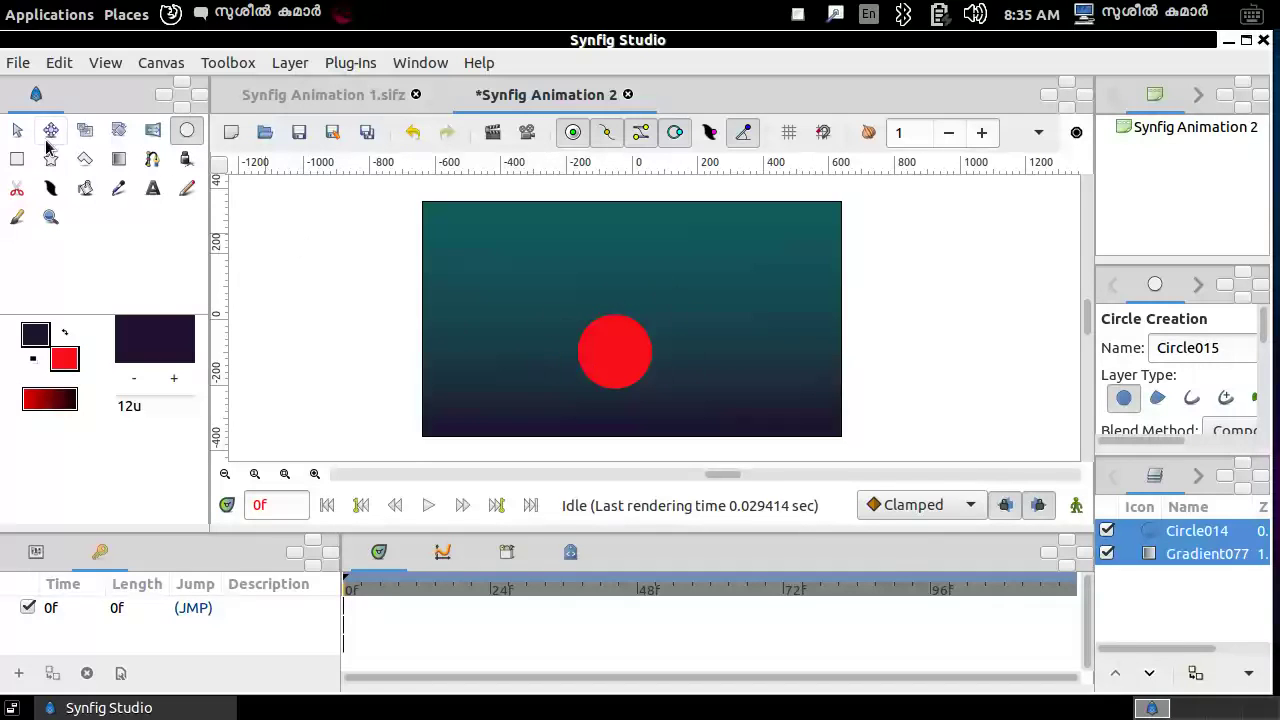
Move the red circle down to the lower center of the canvas and leave only its layer selected.
left_click(17, 131)
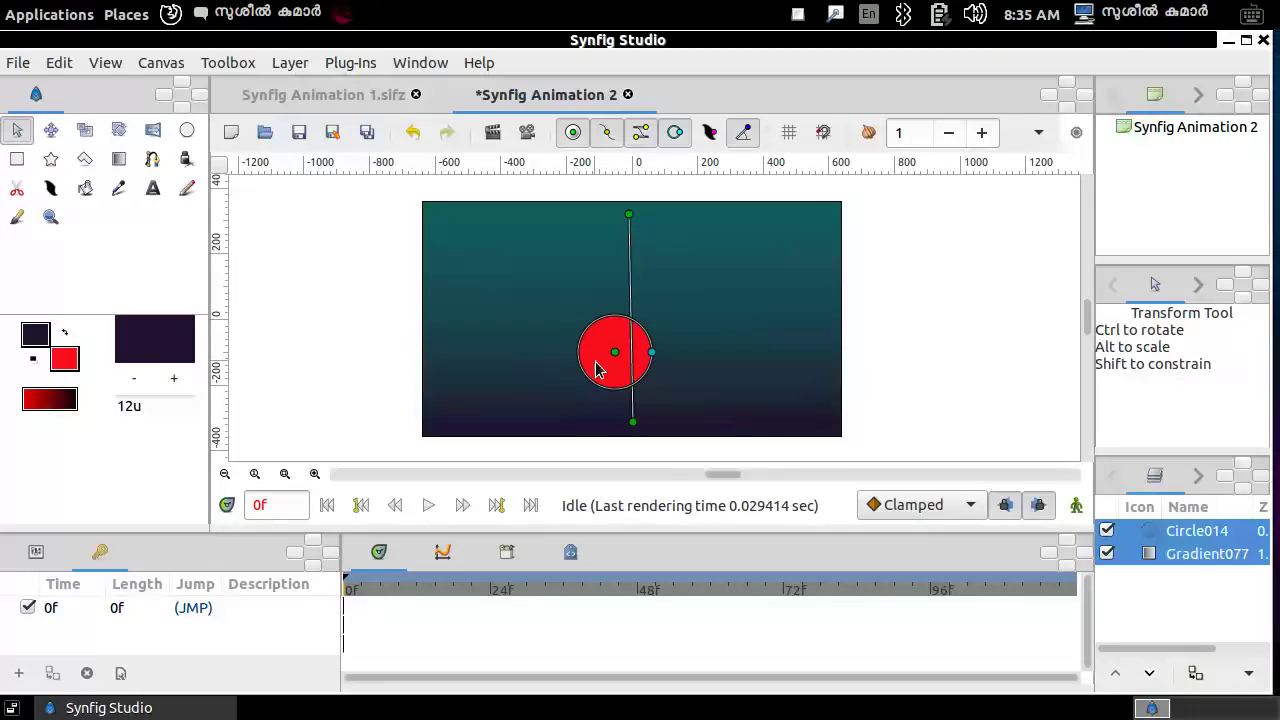
left_click_drag(615, 356, 640, 398)
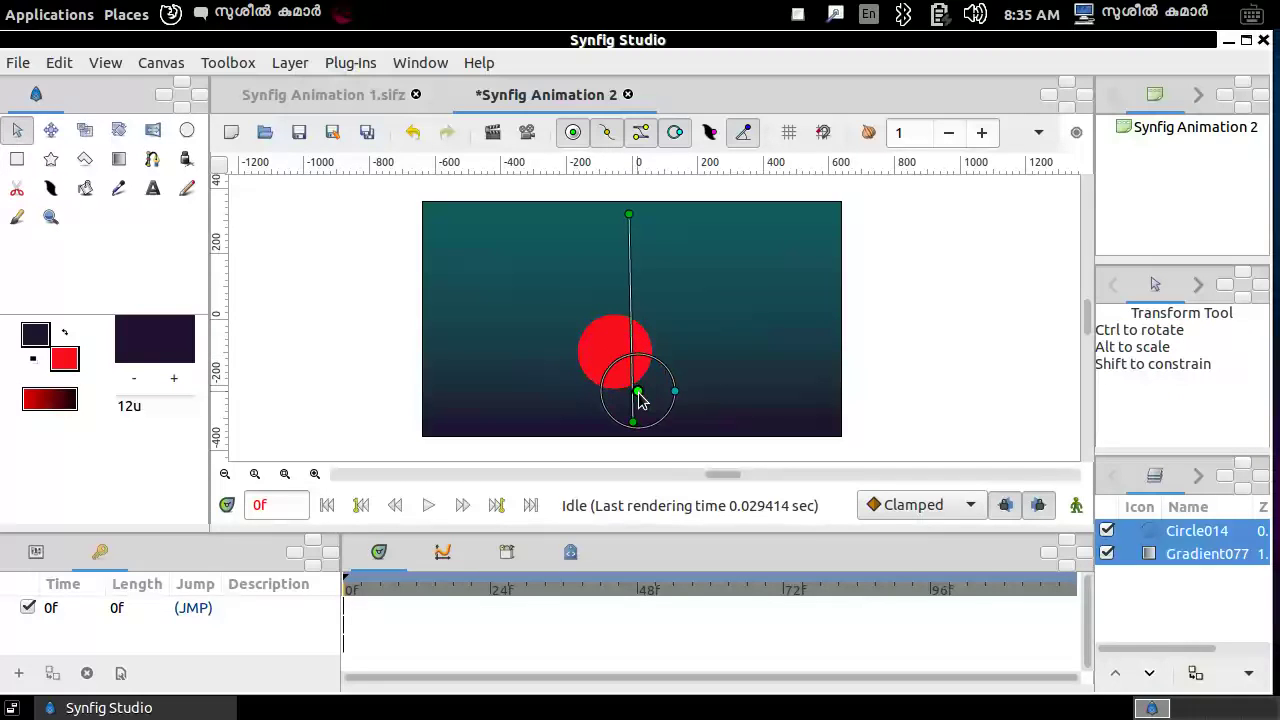
left_click(448, 356)
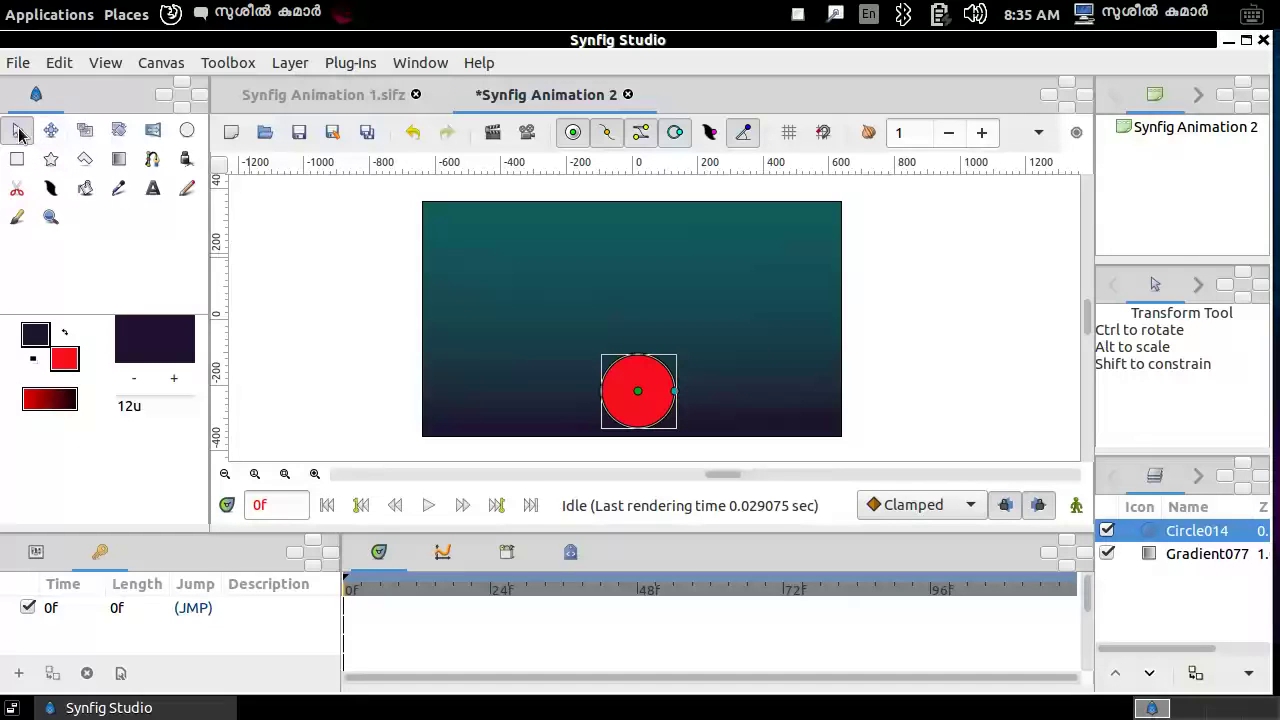
left_click(18, 133)
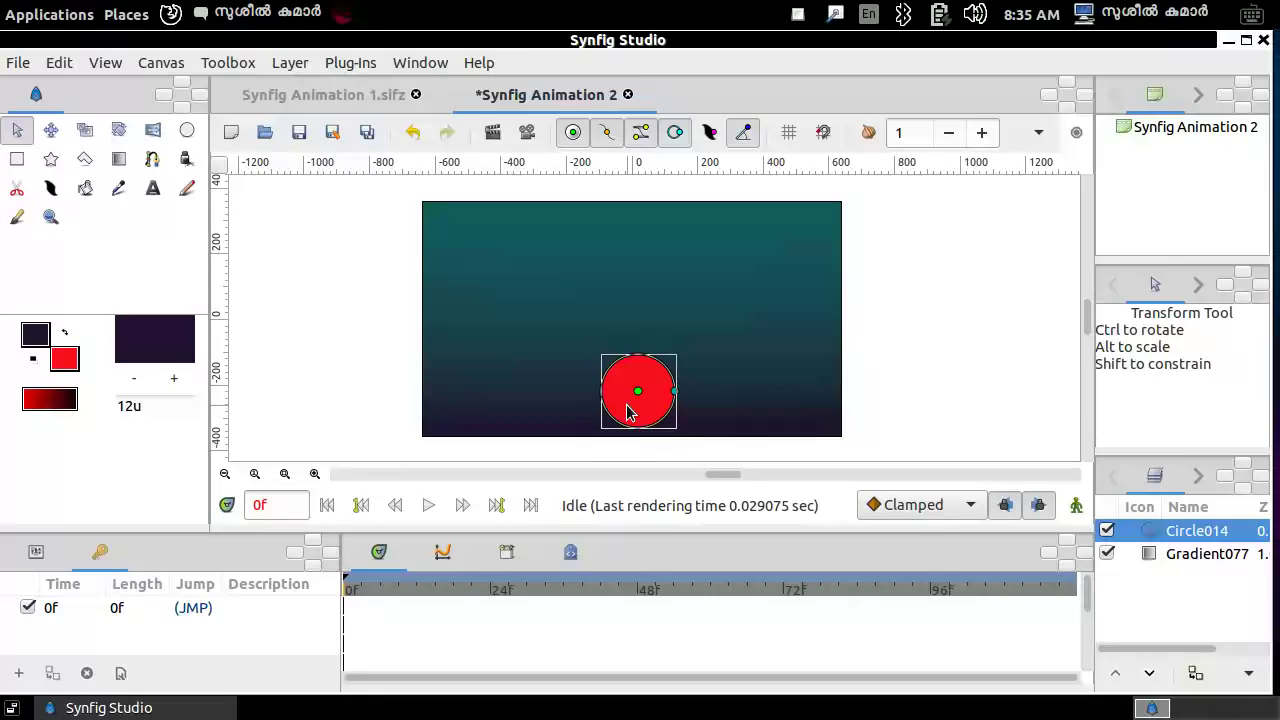
Turn on animate editing mode and add a keyframe at frame 120.
left_click(1076, 510)
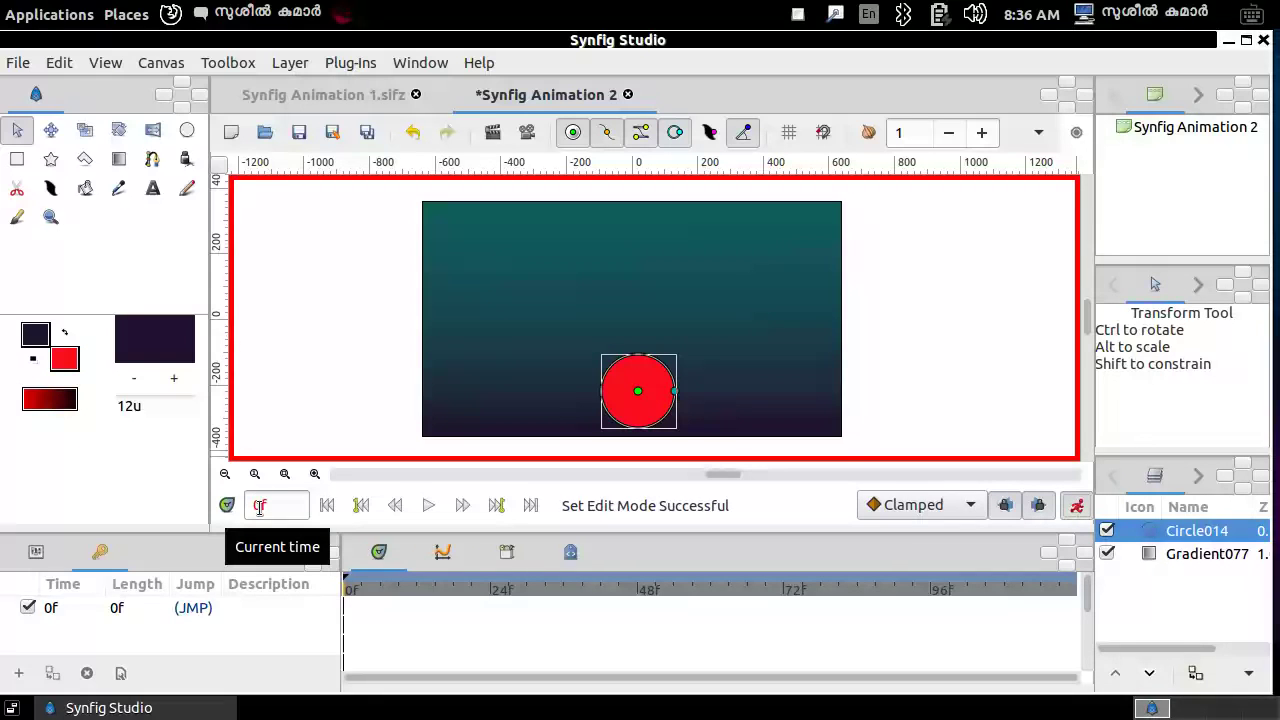
left_click(259, 507)
key("BackSpace")
type("120")
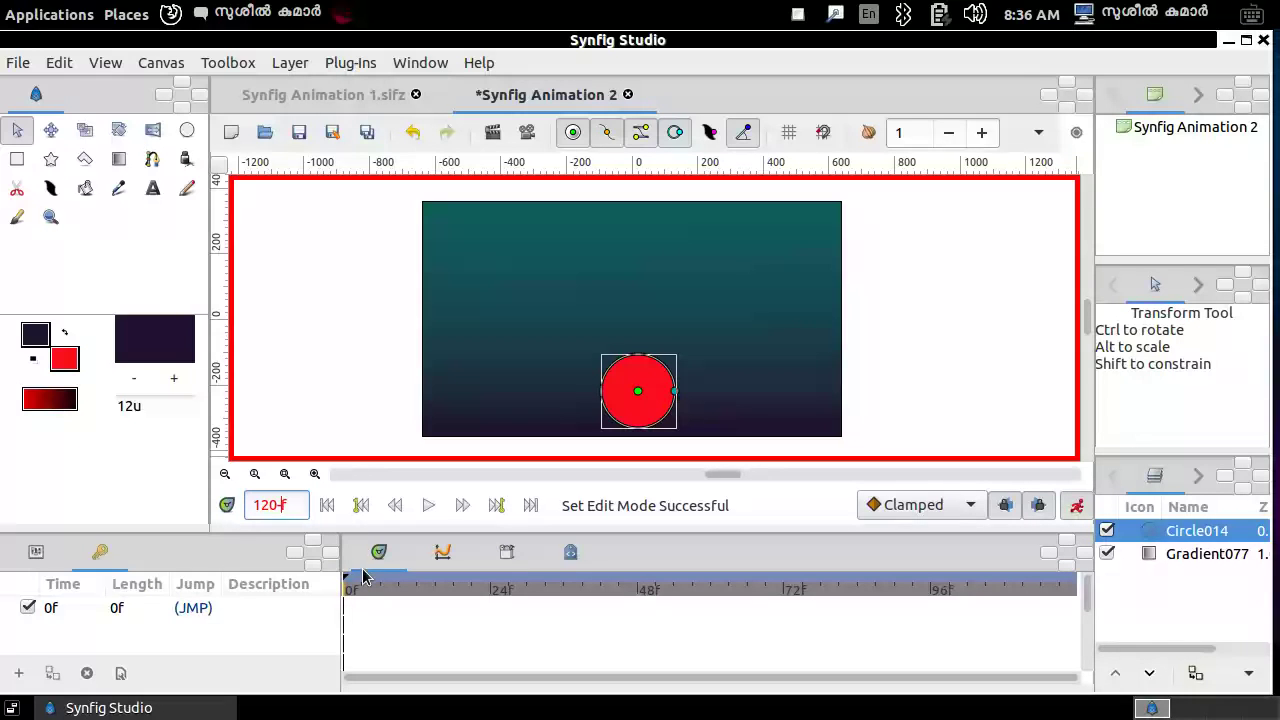
key("Return")
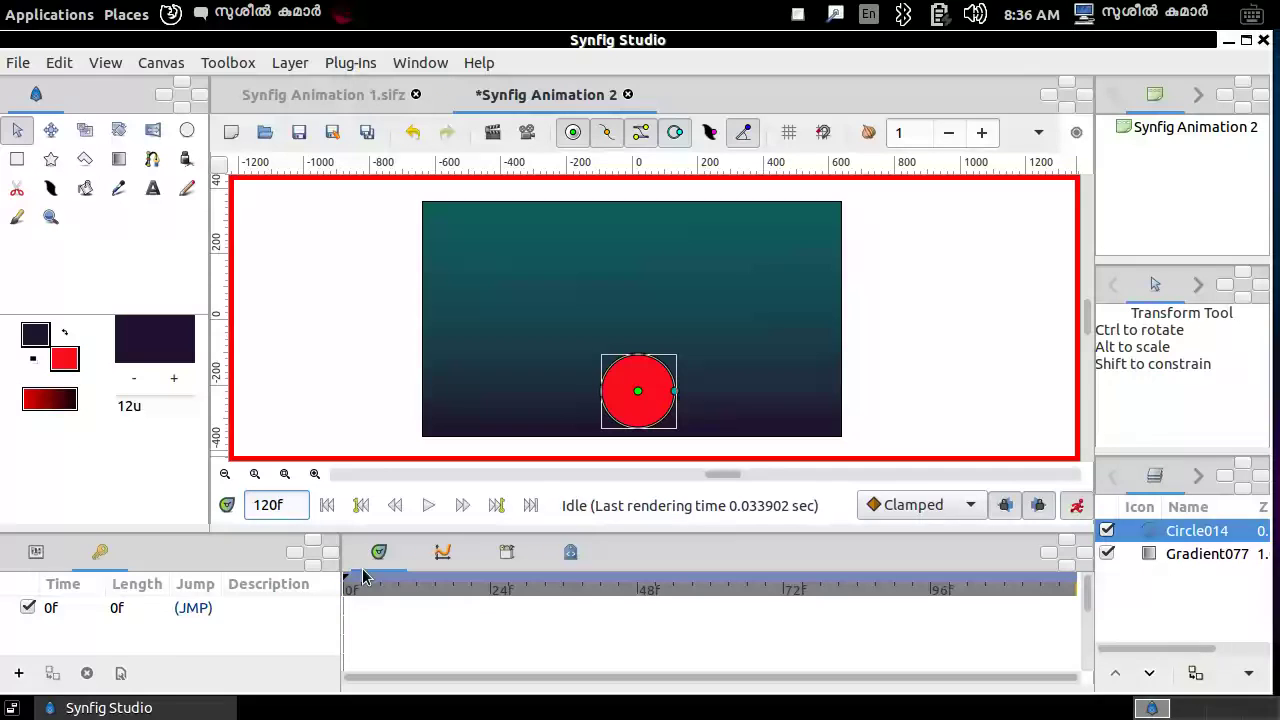
left_click(17, 673)
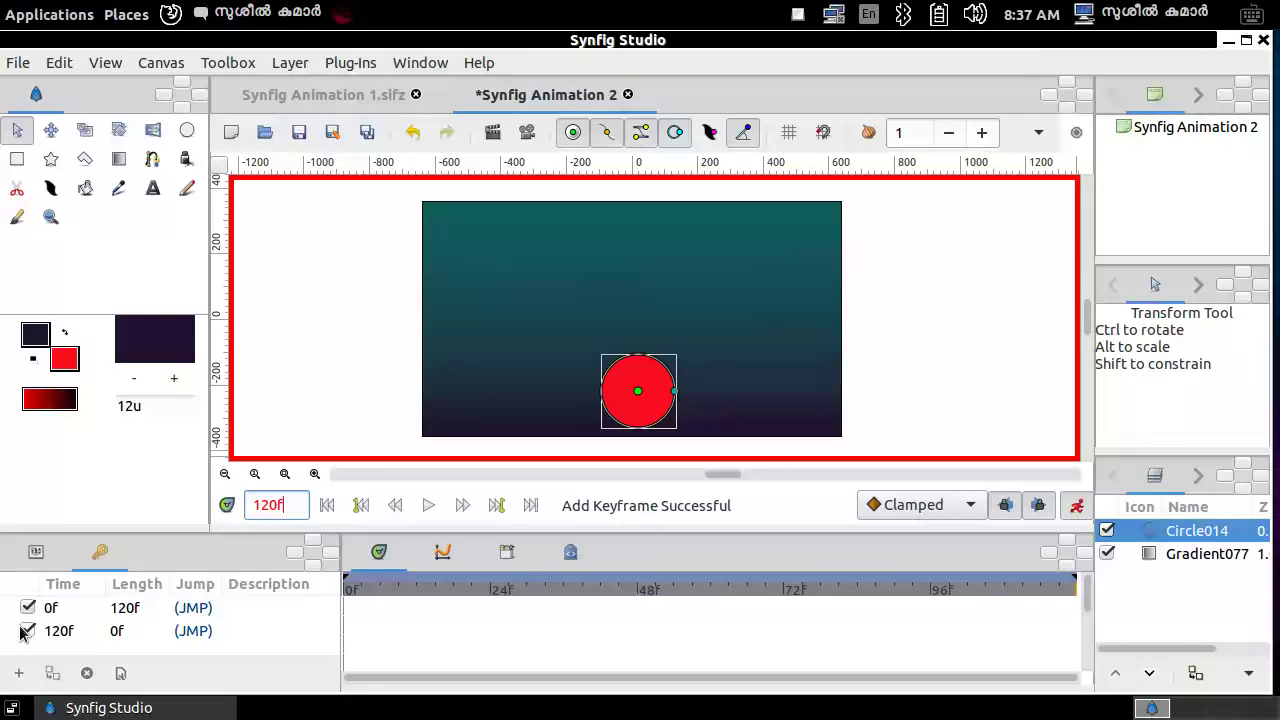
At frame 120, move the circle straight up to the canvas's upper center and fill it with pale yellow.
left_click(641, 398)
left_click_drag(641, 398, 634, 243)
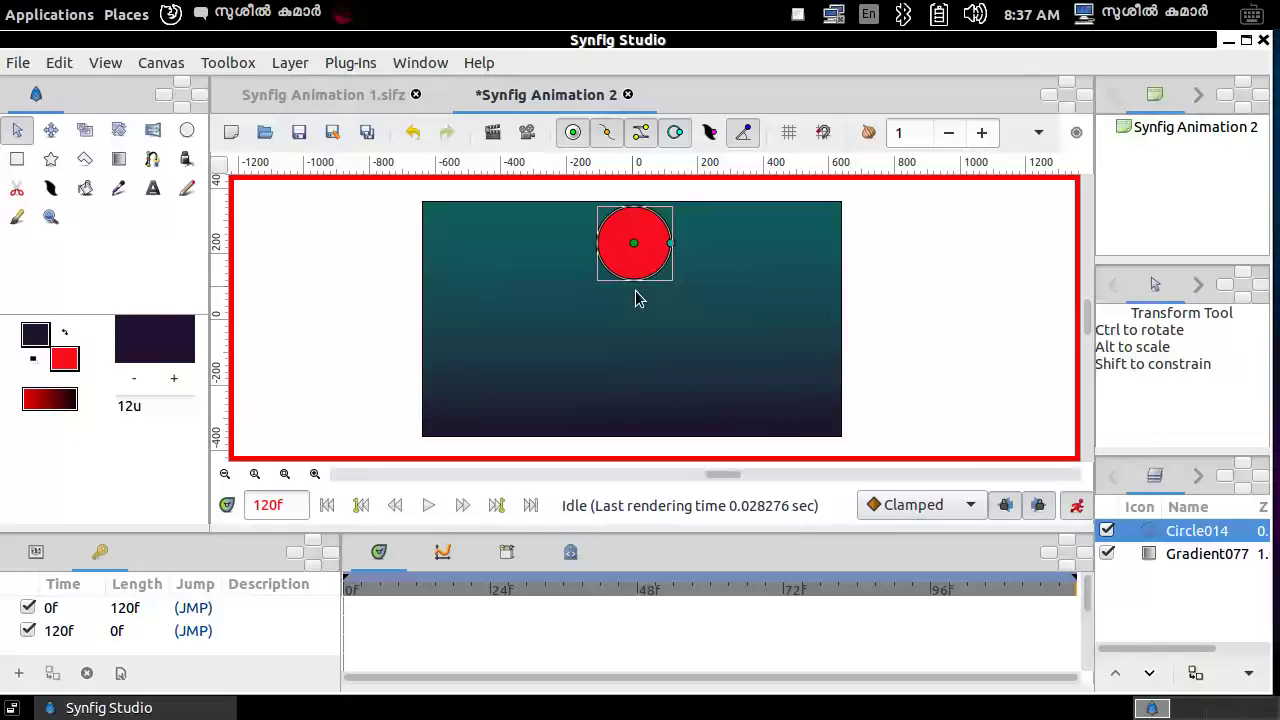
double_click(63, 360)
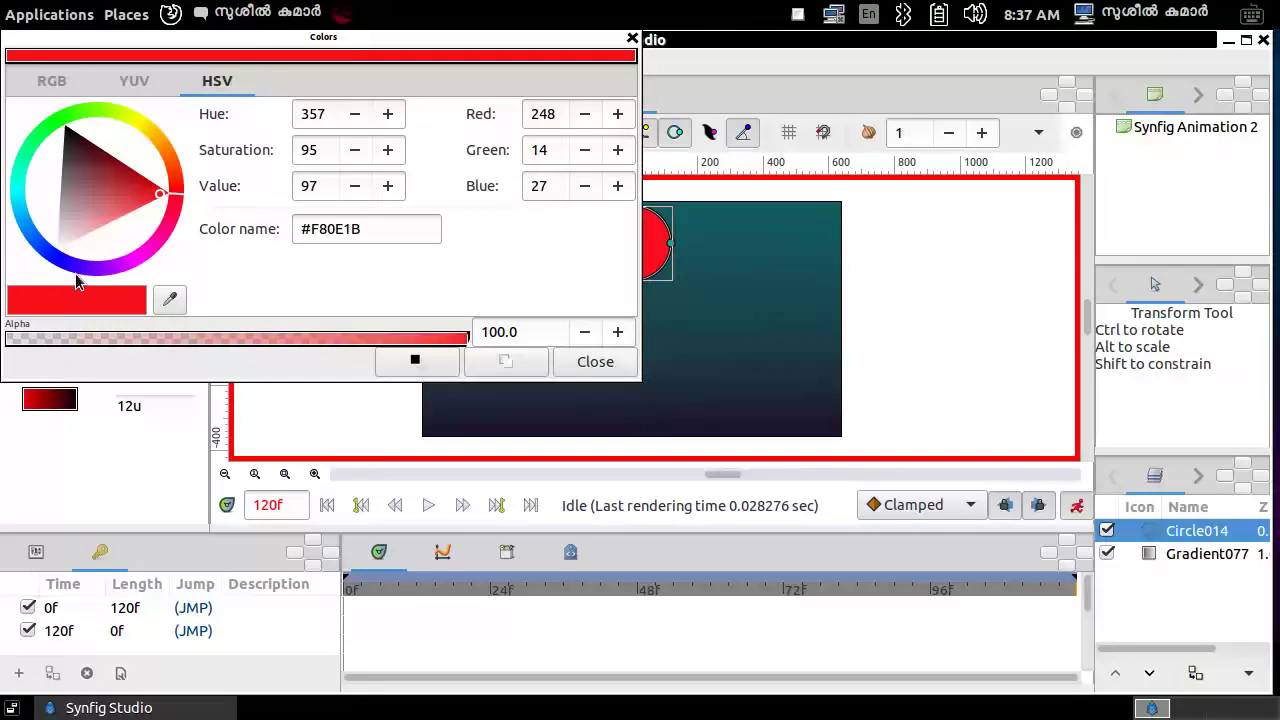
left_click(145, 126)
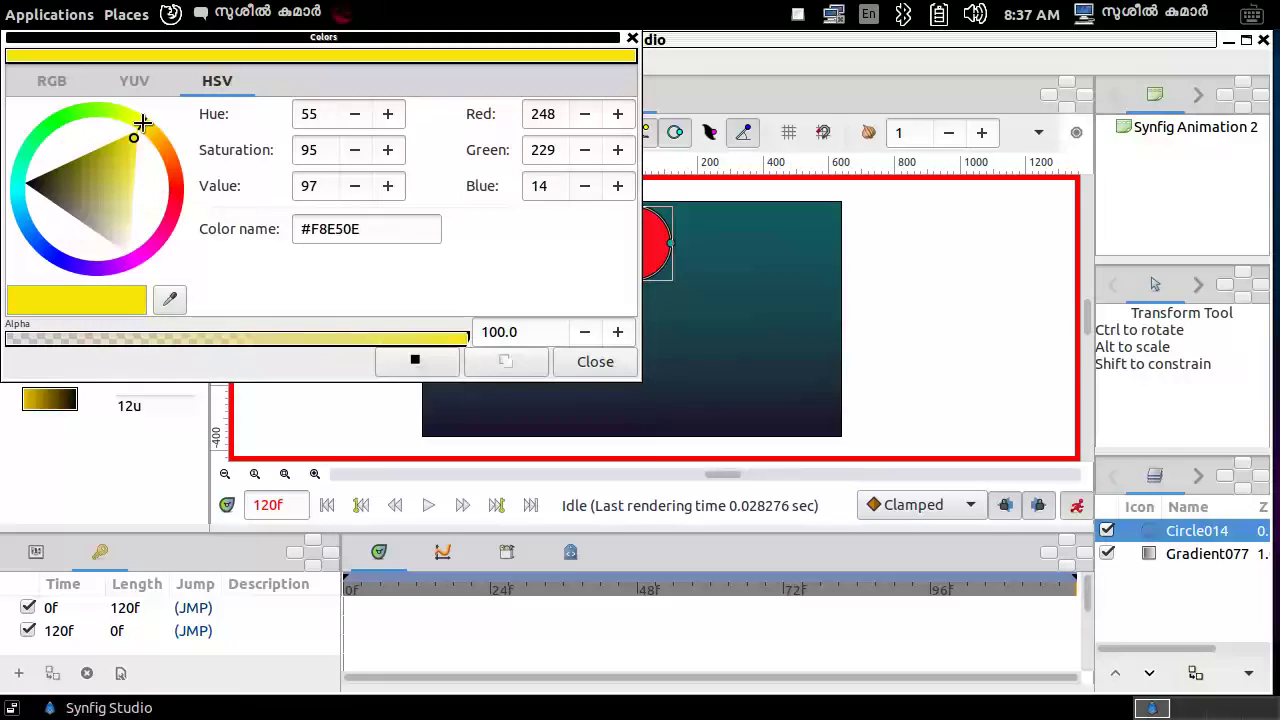
left_click(125, 203)
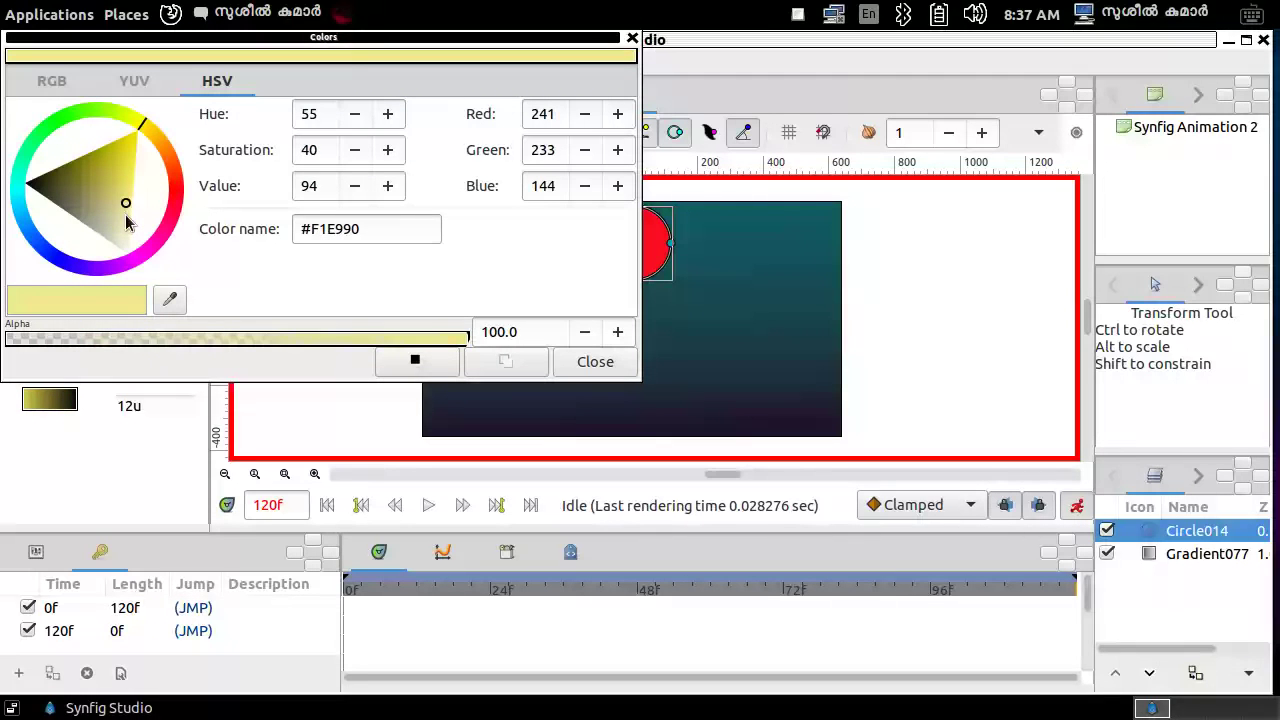
key("Escape")
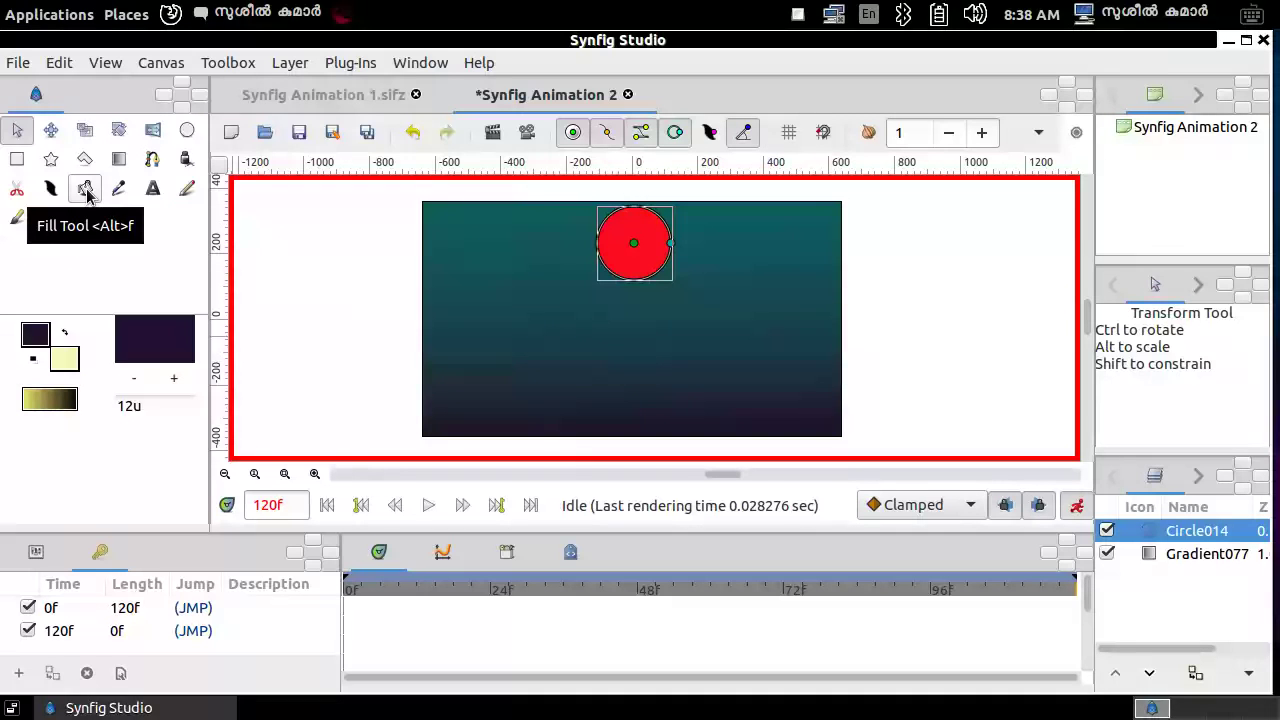
left_click(86, 192)
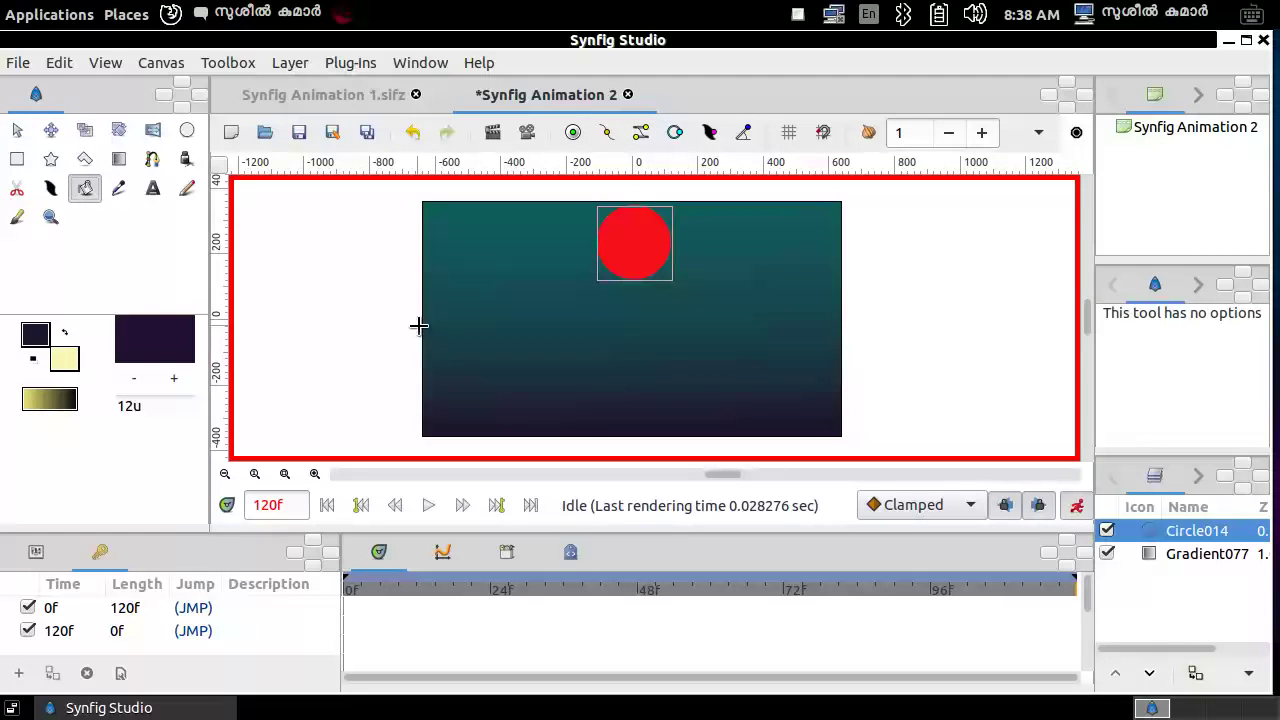
left_click(632, 239)
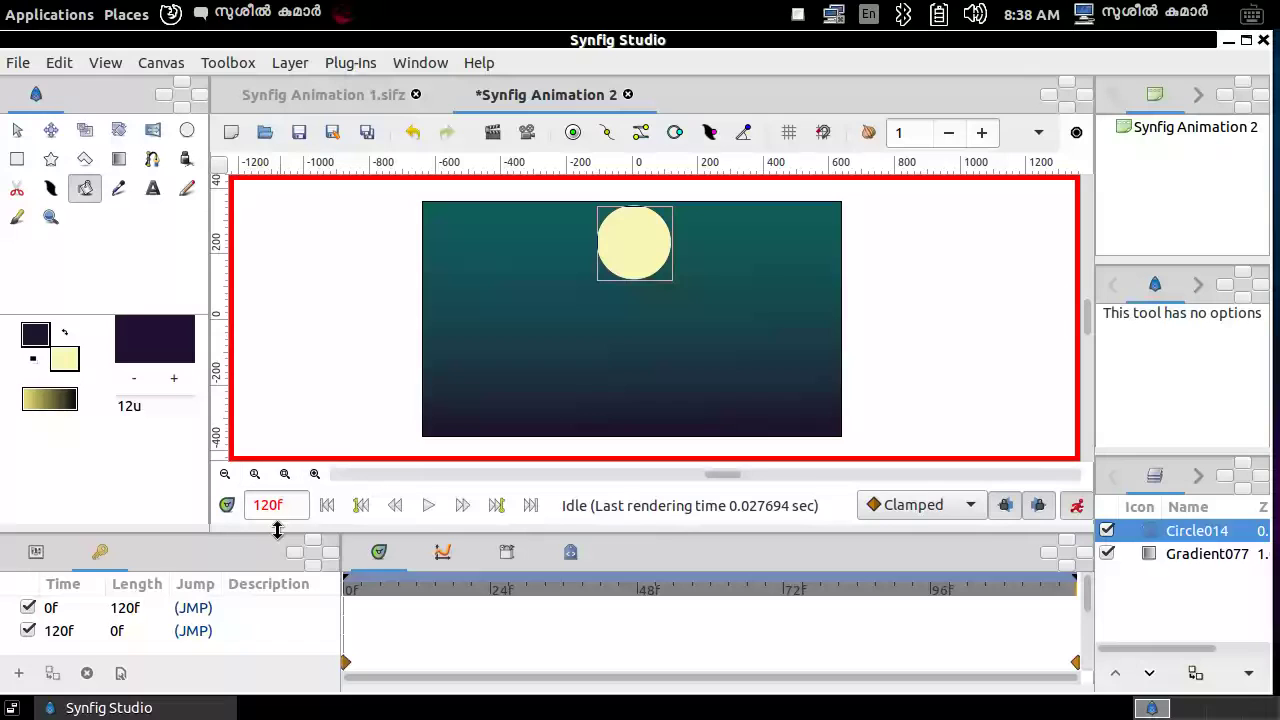
Play the animation from frame 0 to preview the circle's motion and color change, with the circle layer selected.
left_click(328, 506)
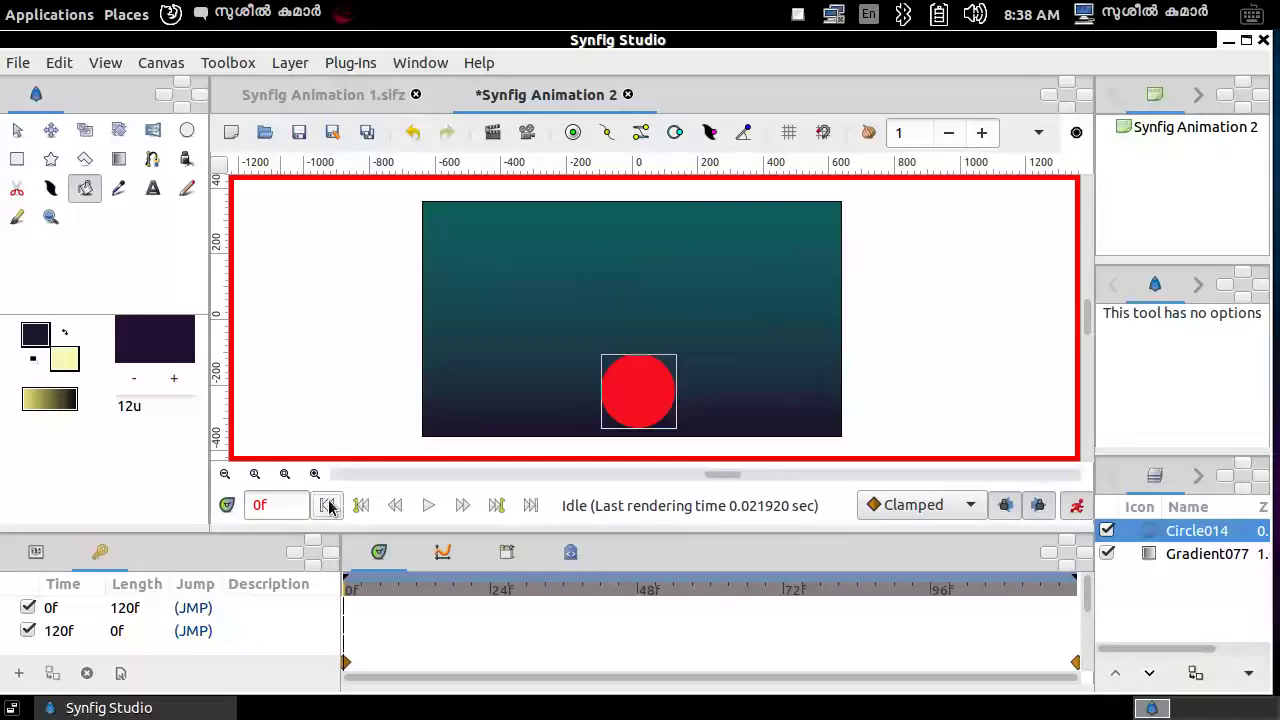
left_click(428, 506)
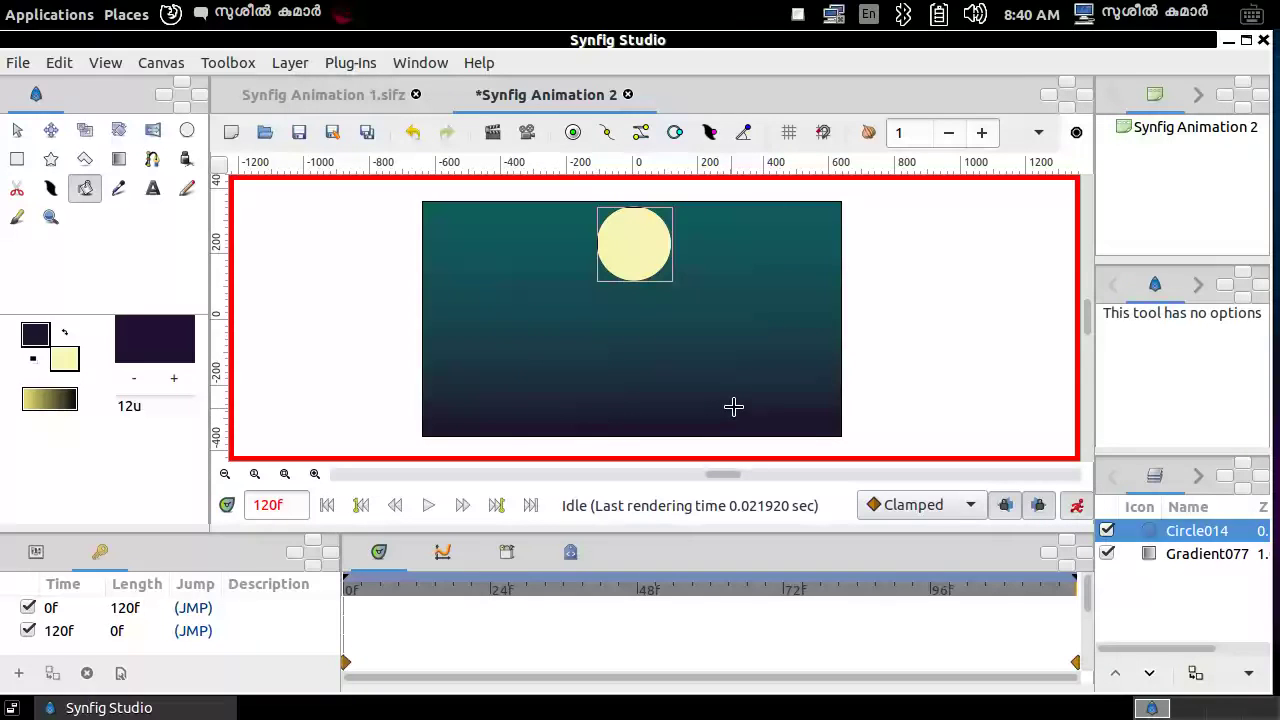
left_click(1196, 530)
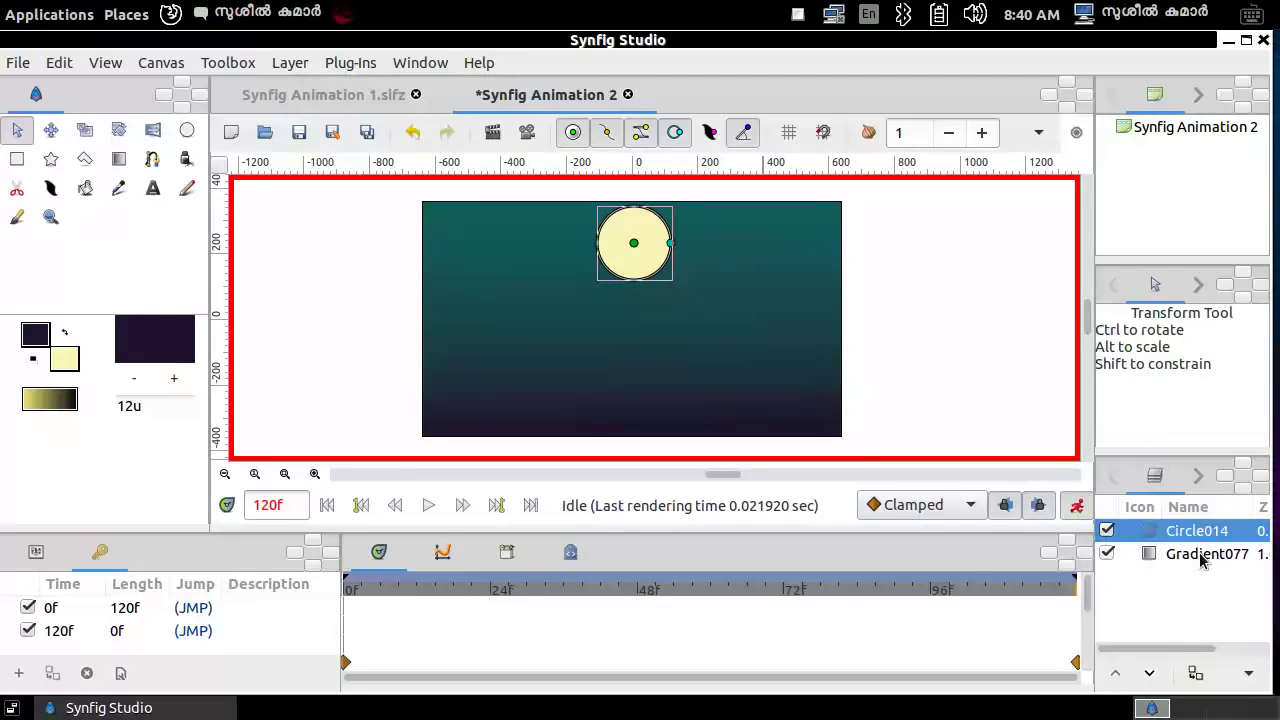
At frame 120, set the start colour of the sky layer's gradient to light cyan #7AEFFD.
left_click(1203, 556)
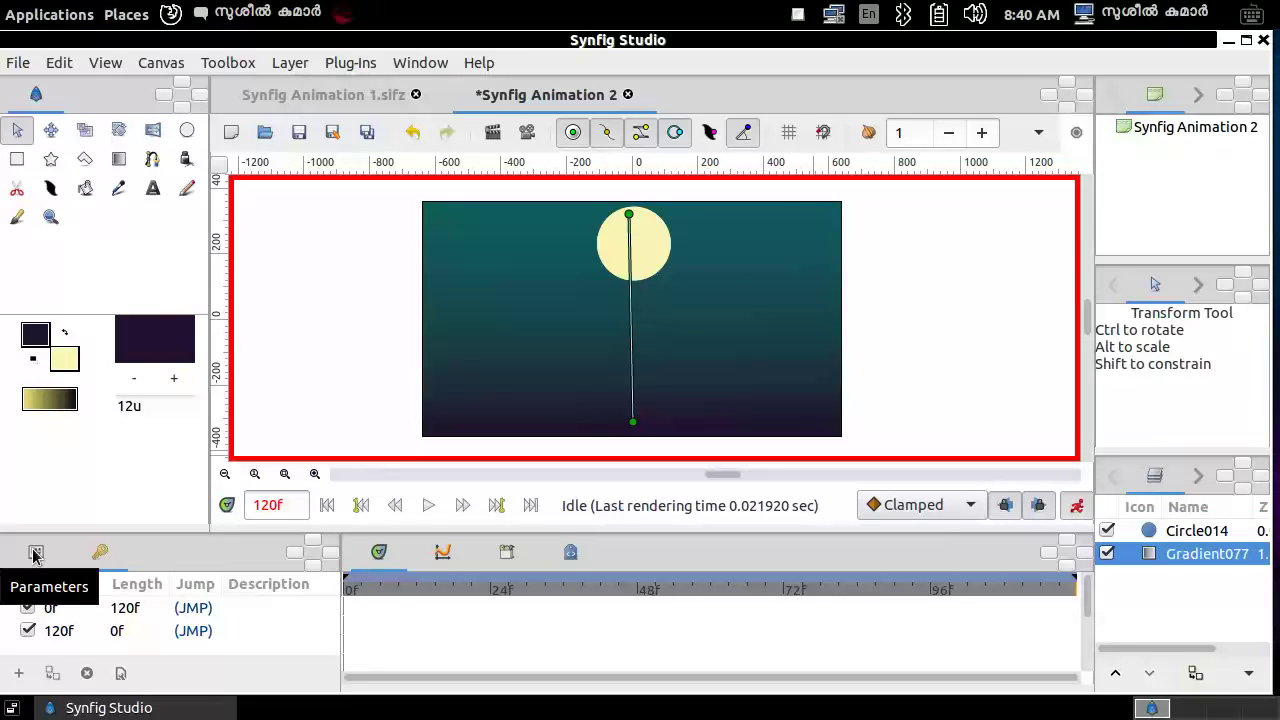
left_click(35, 553)
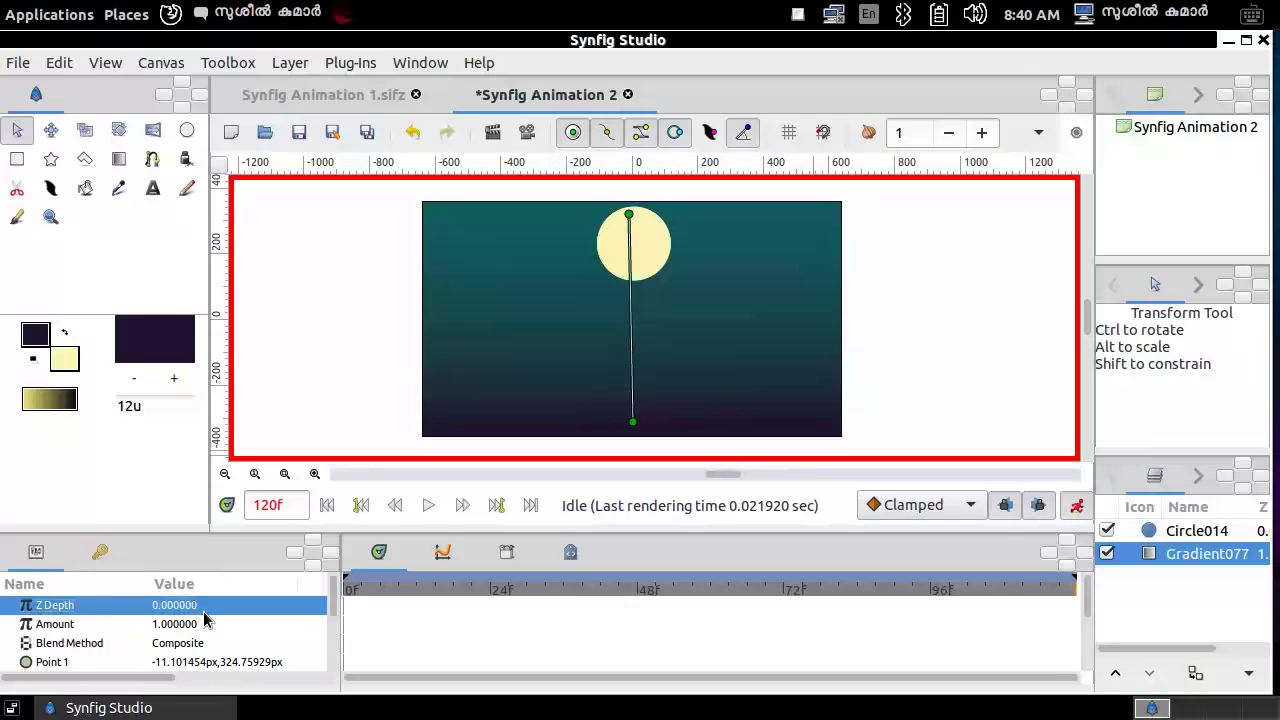
scroll(215, 615, "down", 2)
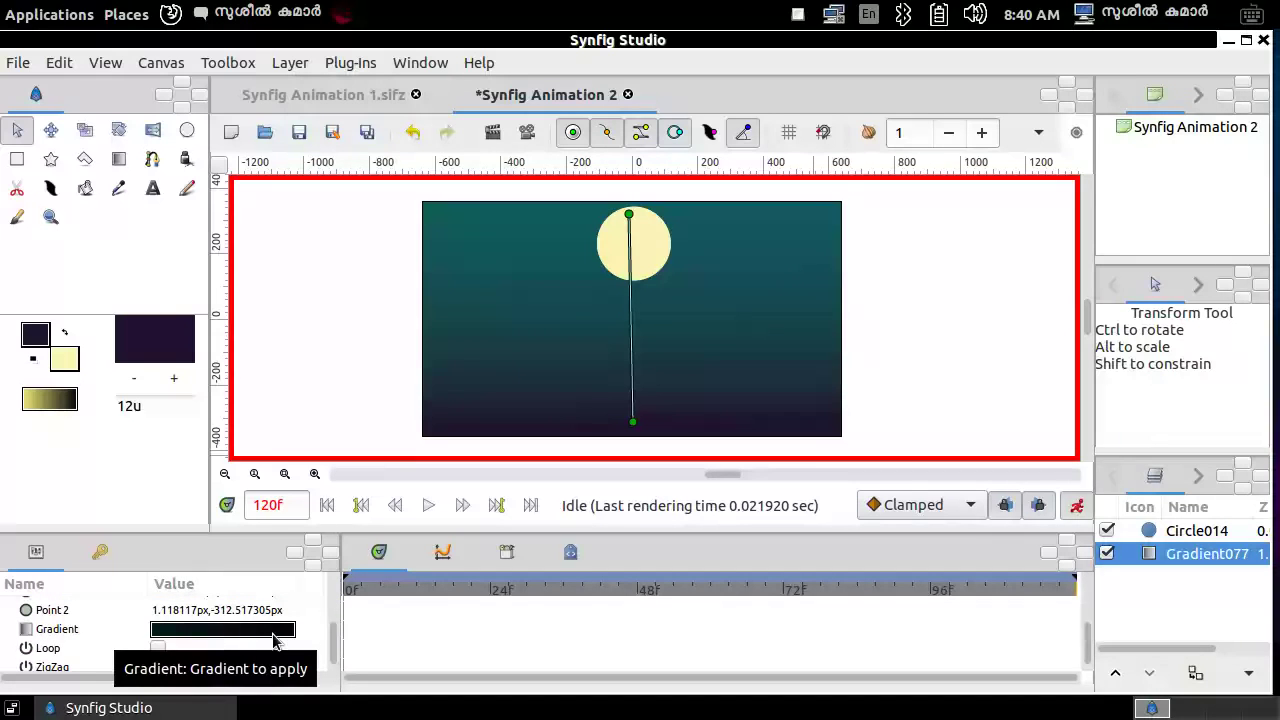
double_click(217, 630)
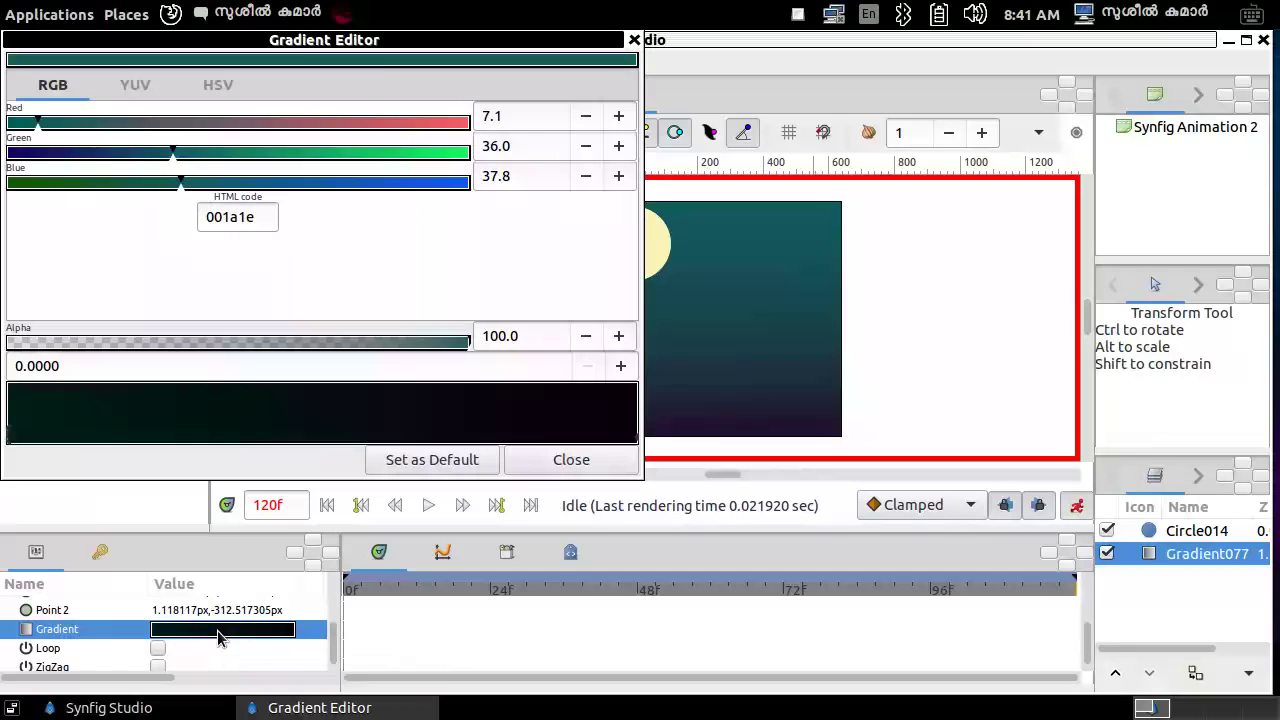
left_click(218, 85)
left_click(104, 145)
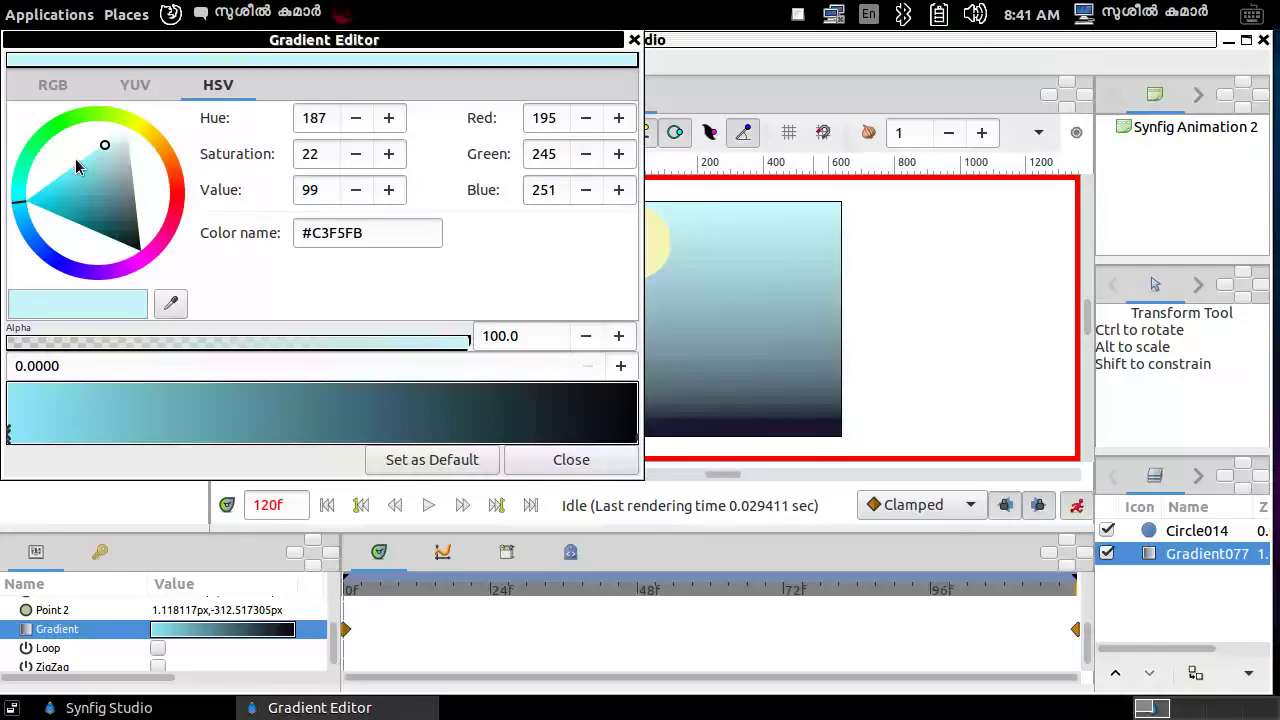
left_click(90, 159)
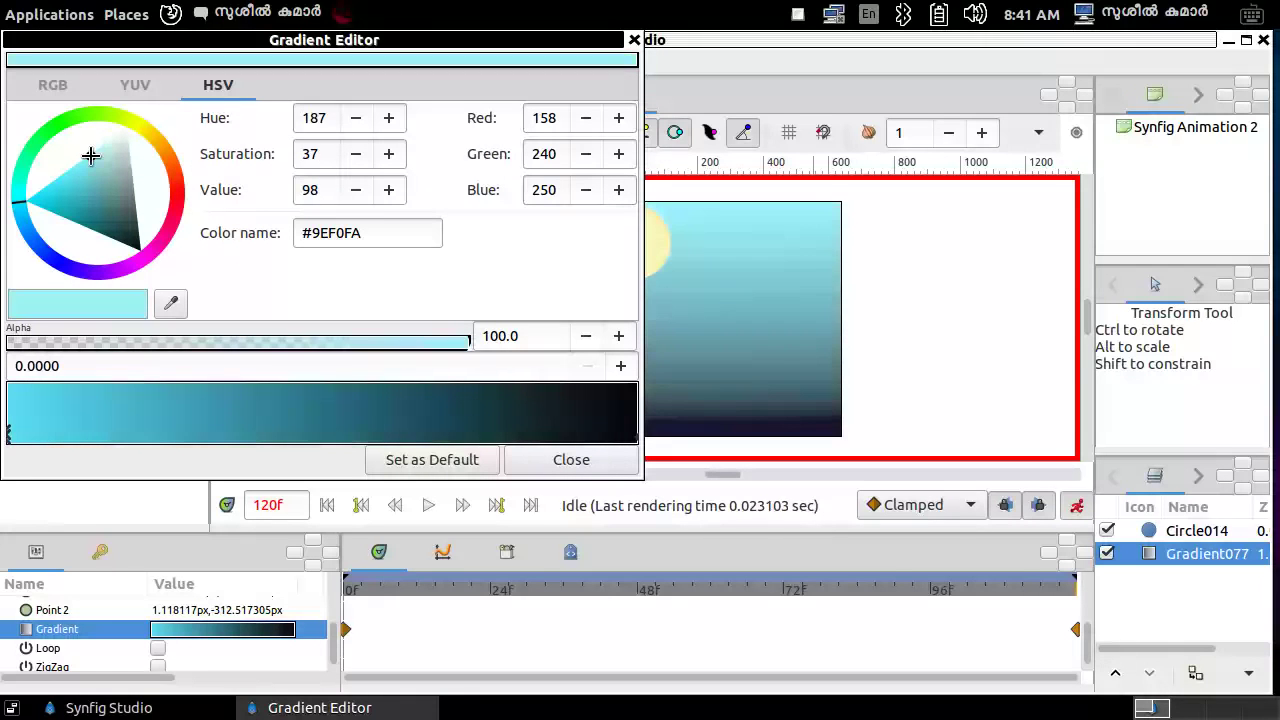
left_click(74, 165)
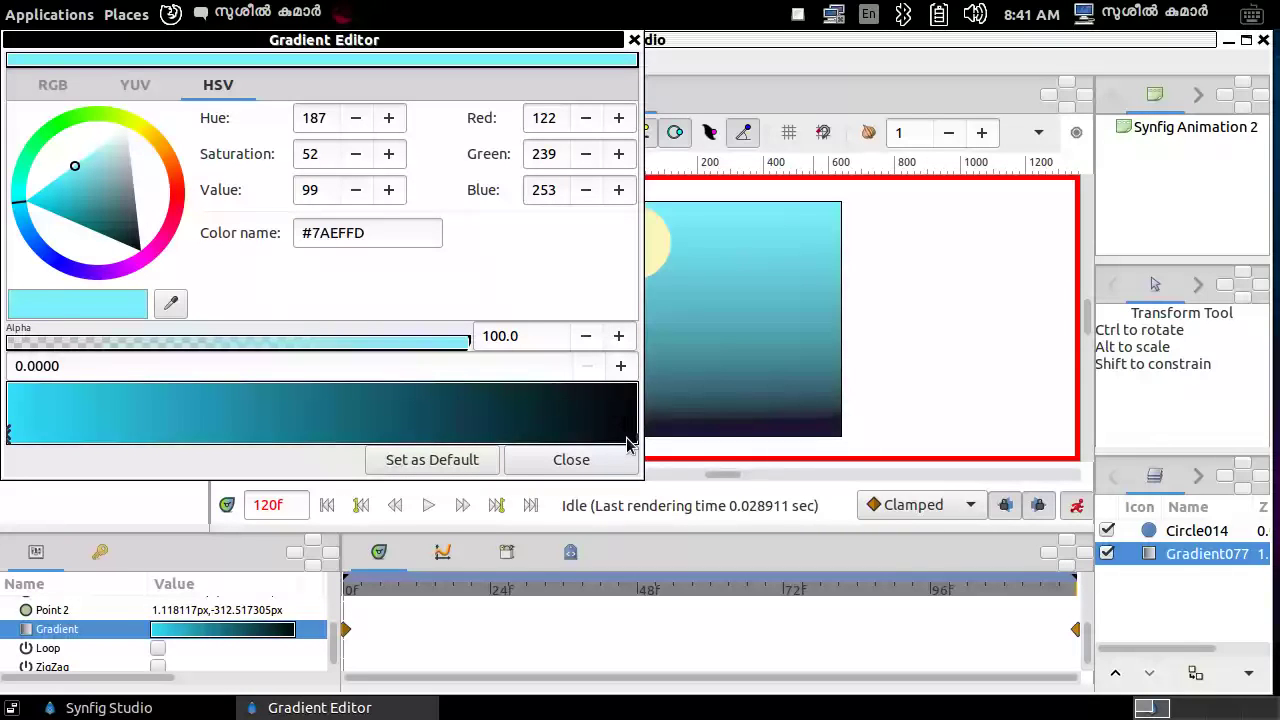
Set the end colour of the sky gradient to green #419C18 and close the gradient editor.
left_click(630, 441)
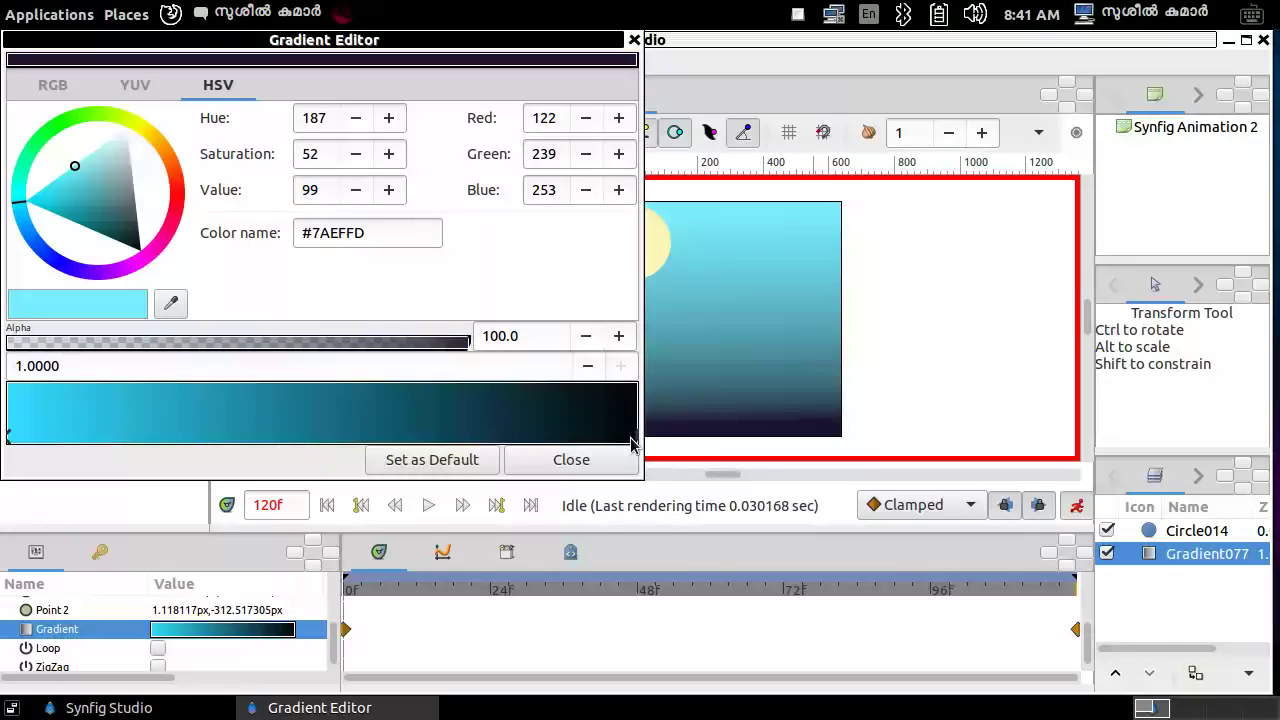
left_click(83, 117)
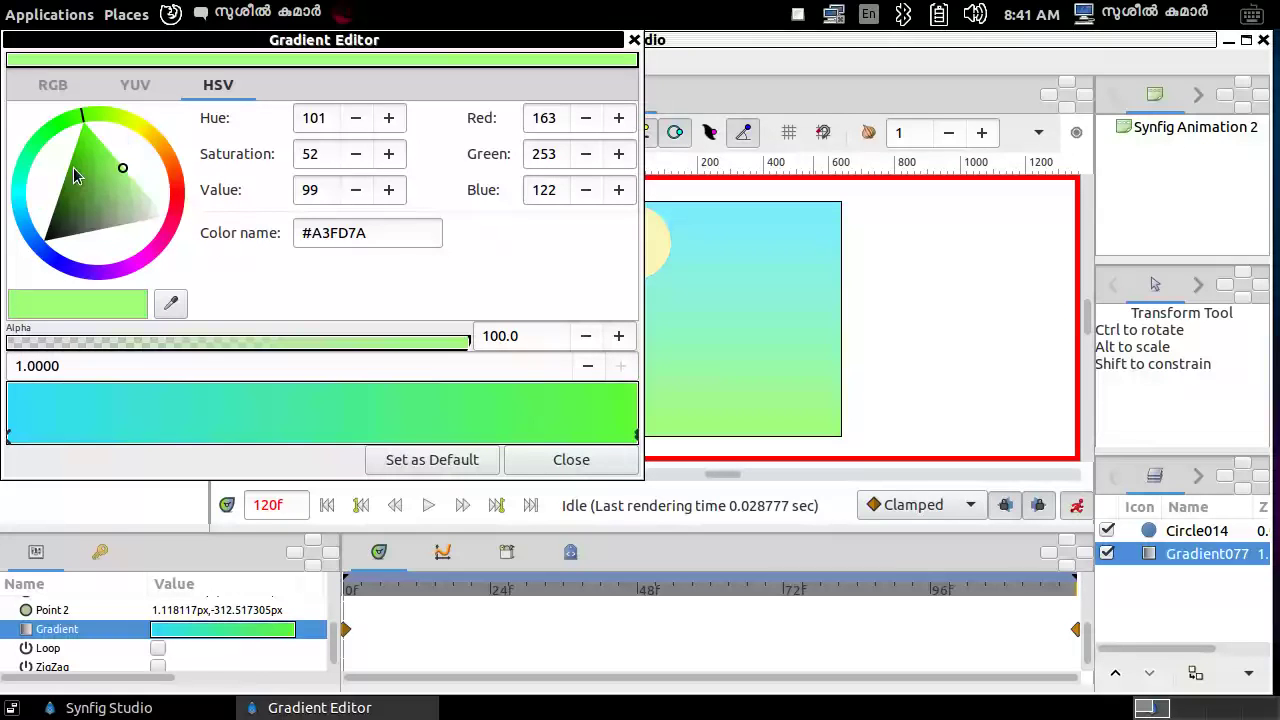
left_click(80, 174)
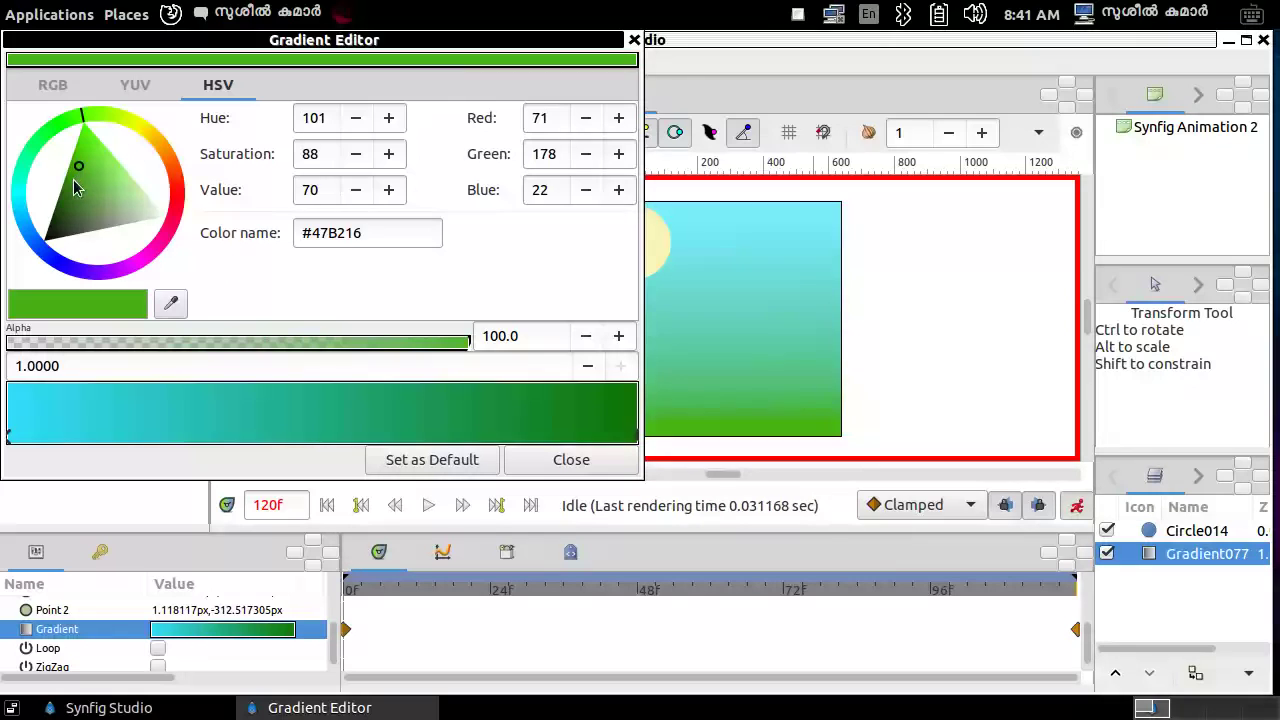
left_click(73, 179)
left_click(78, 168)
left_click(75, 177)
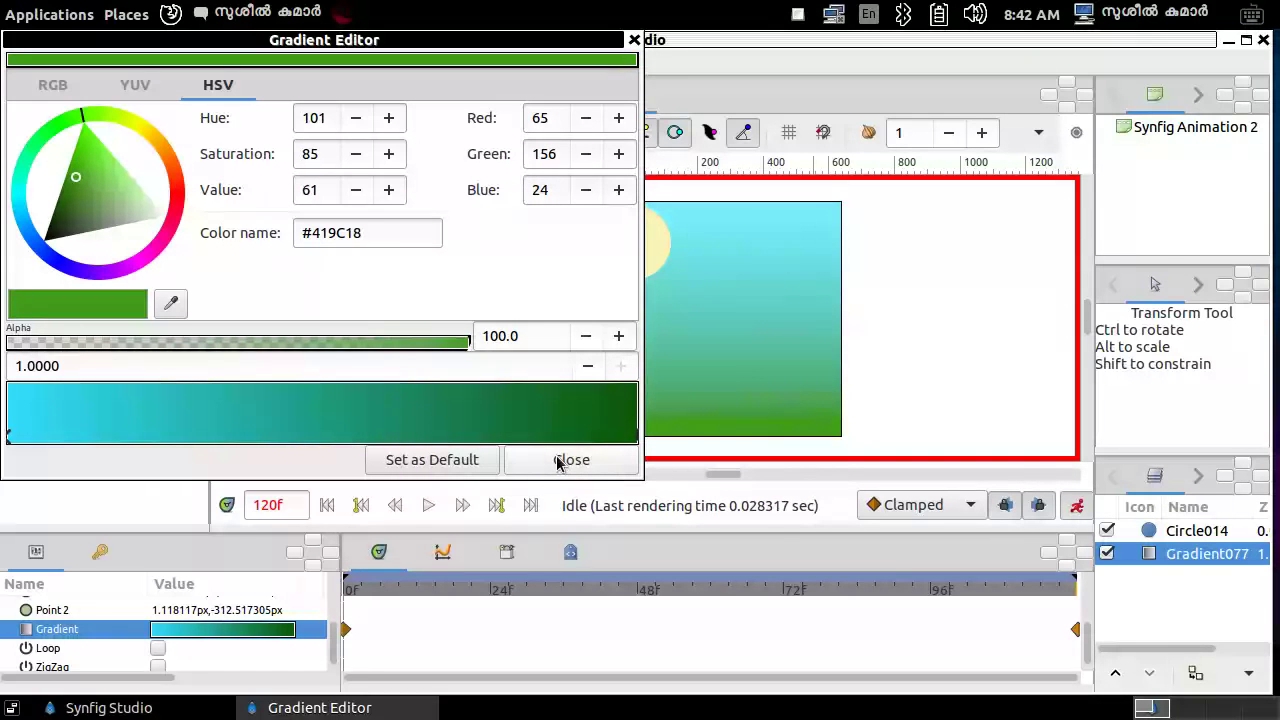
left_click(557, 462)
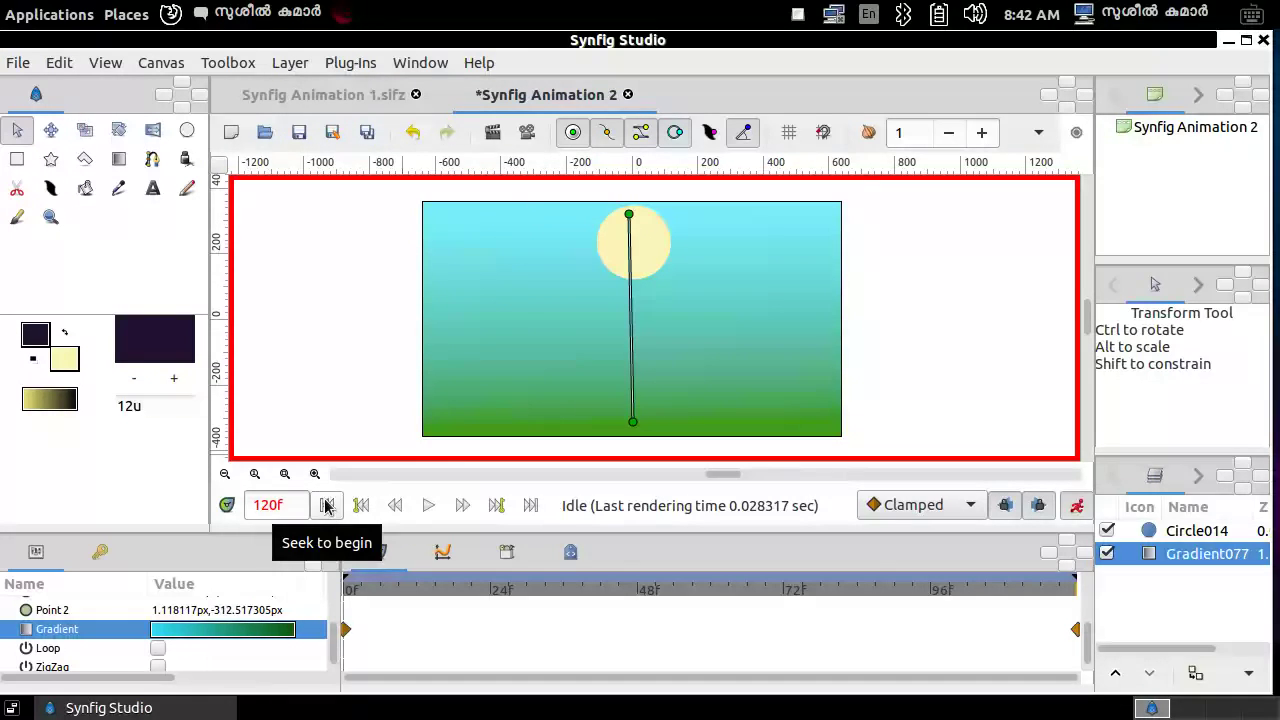
Play the animation from frame 0 and save it to the Desktop as the compressed Synfig file Synfig Animation 2.
left_click(326, 507)
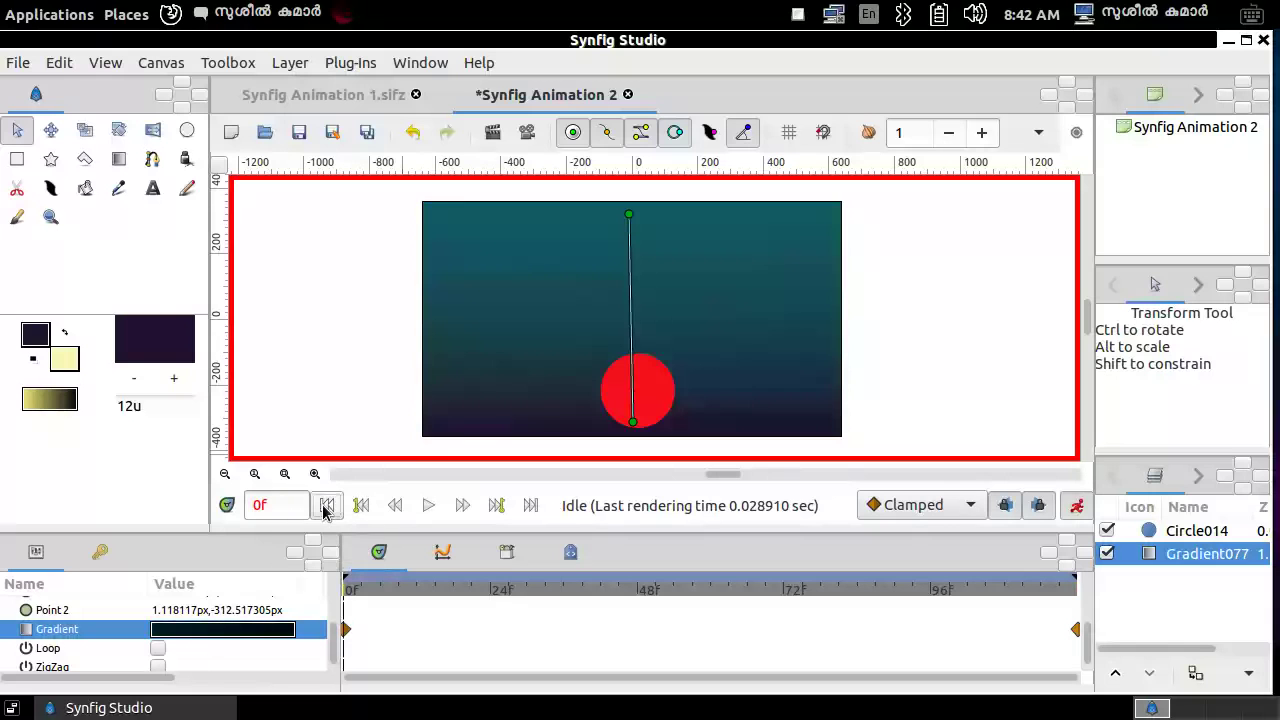
left_click(428, 507)
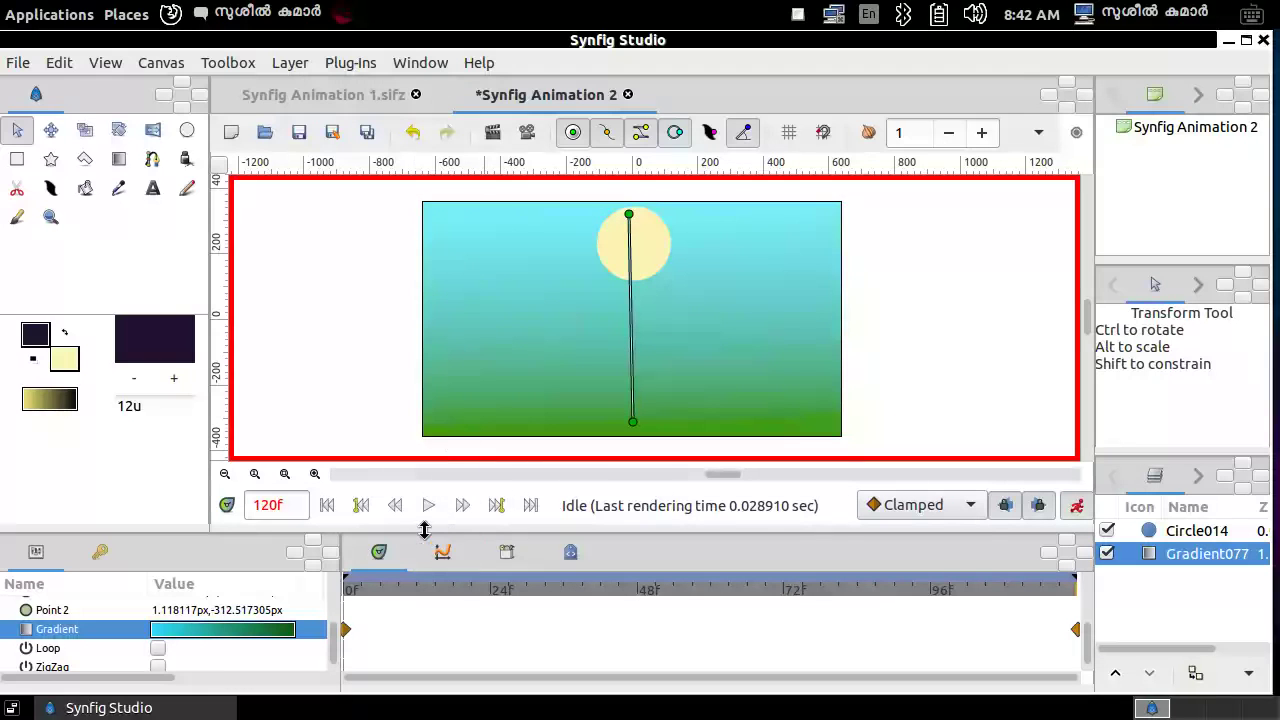
left_click(16, 64)
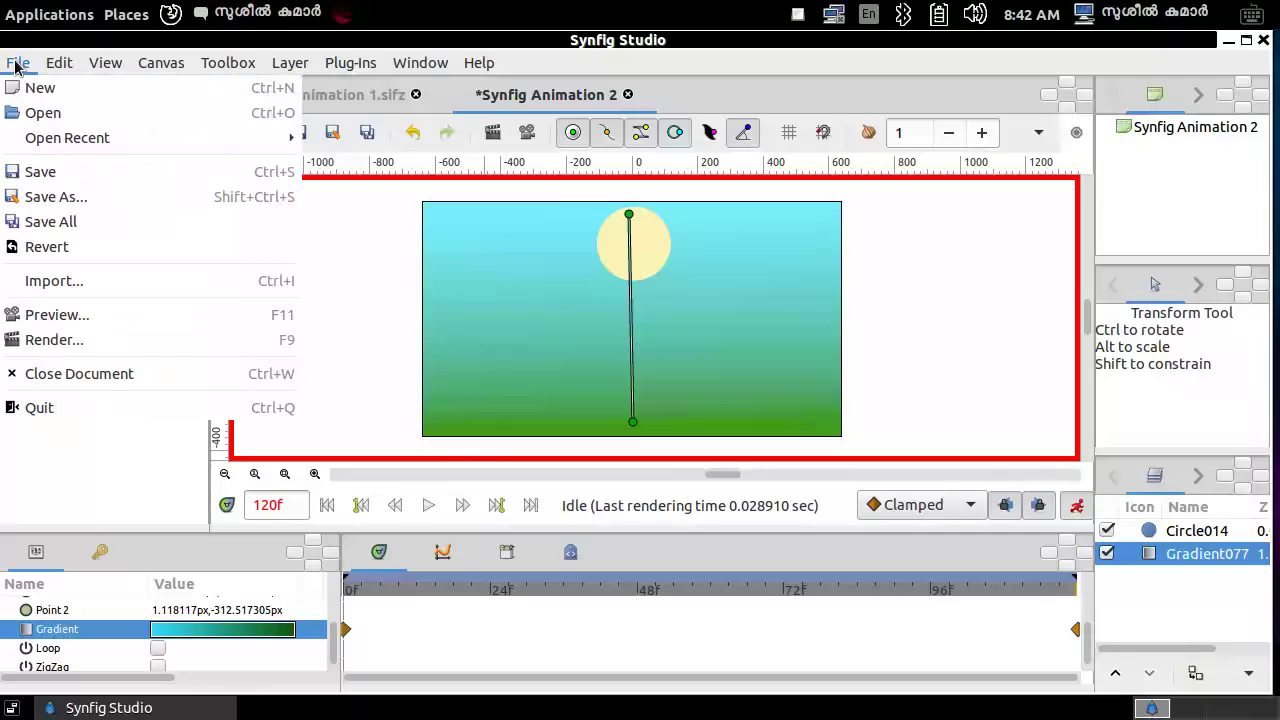
left_click(33, 174)
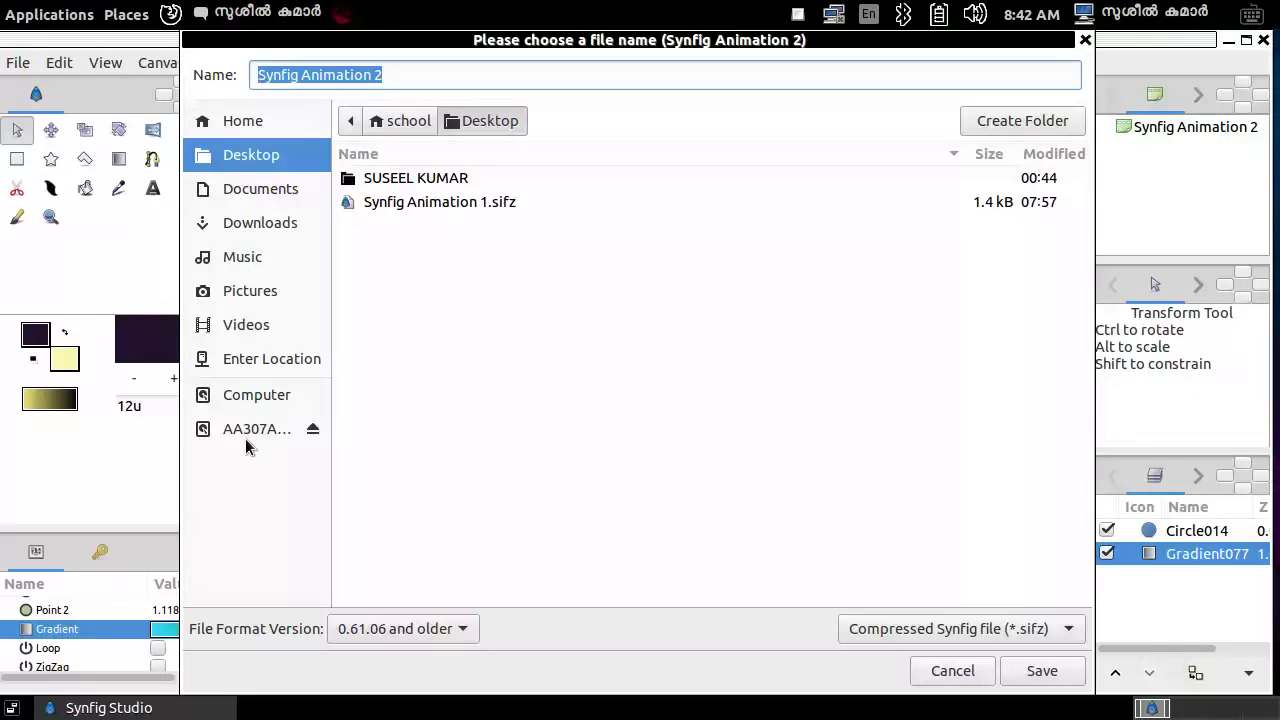
left_click(1041, 671)
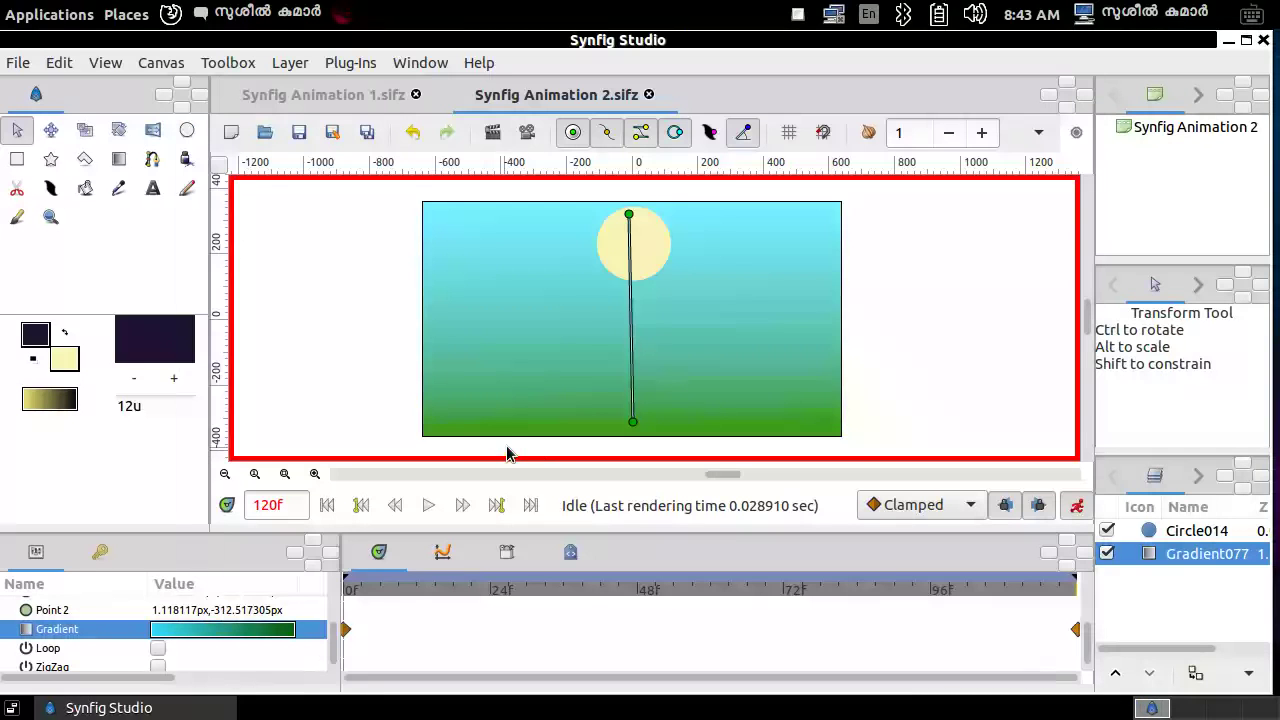
Generate a preview of the animation with the default options, watch it in a maximized preview window, and close it.
left_click(16, 62)
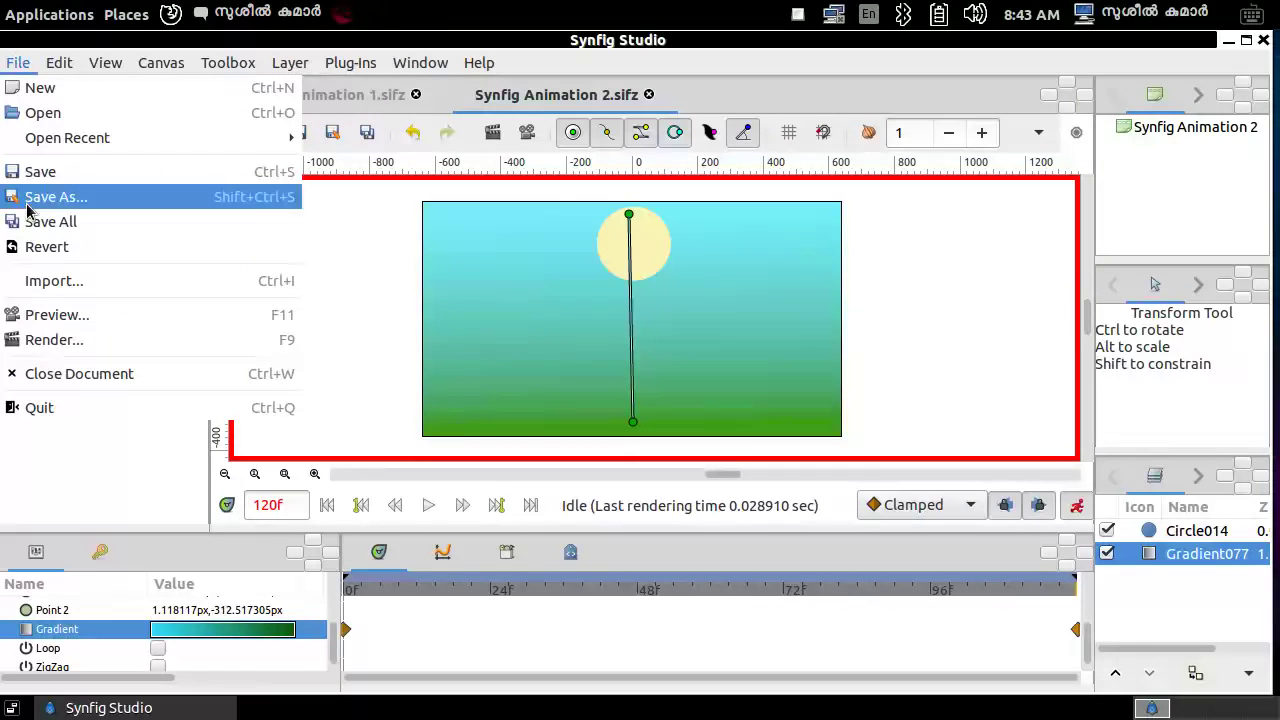
left_click(56, 316)
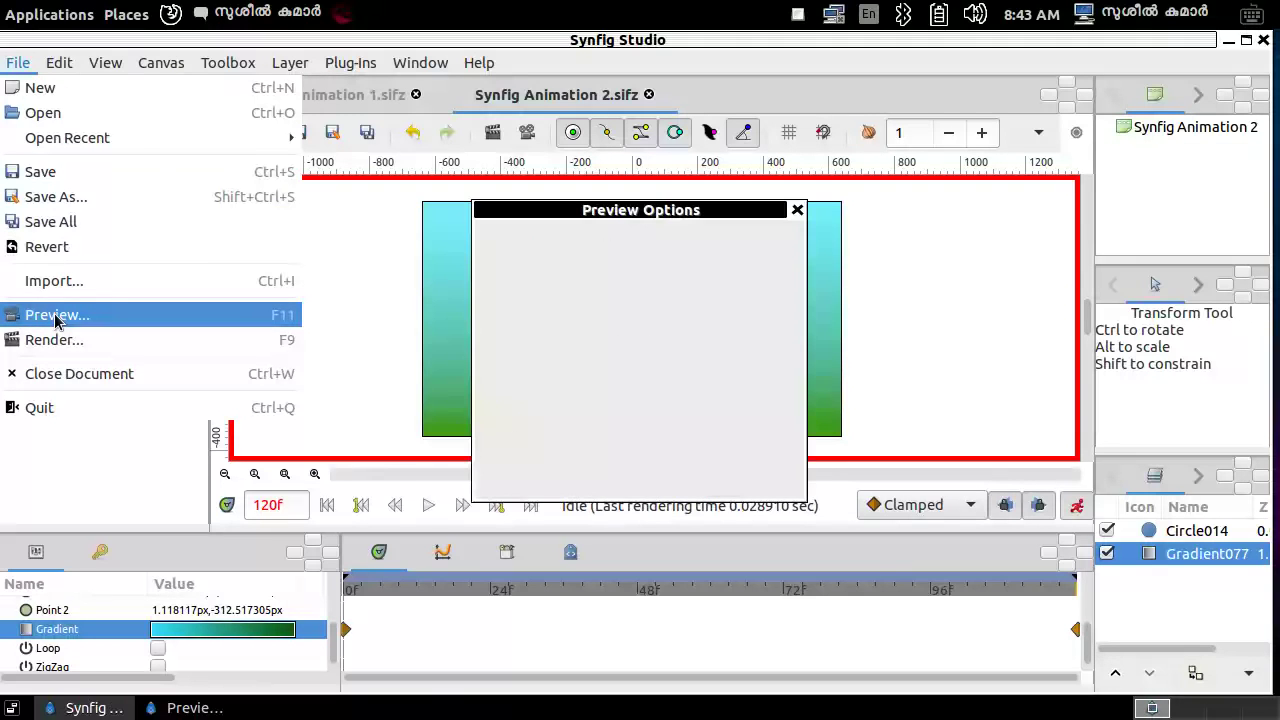
left_click(753, 482)
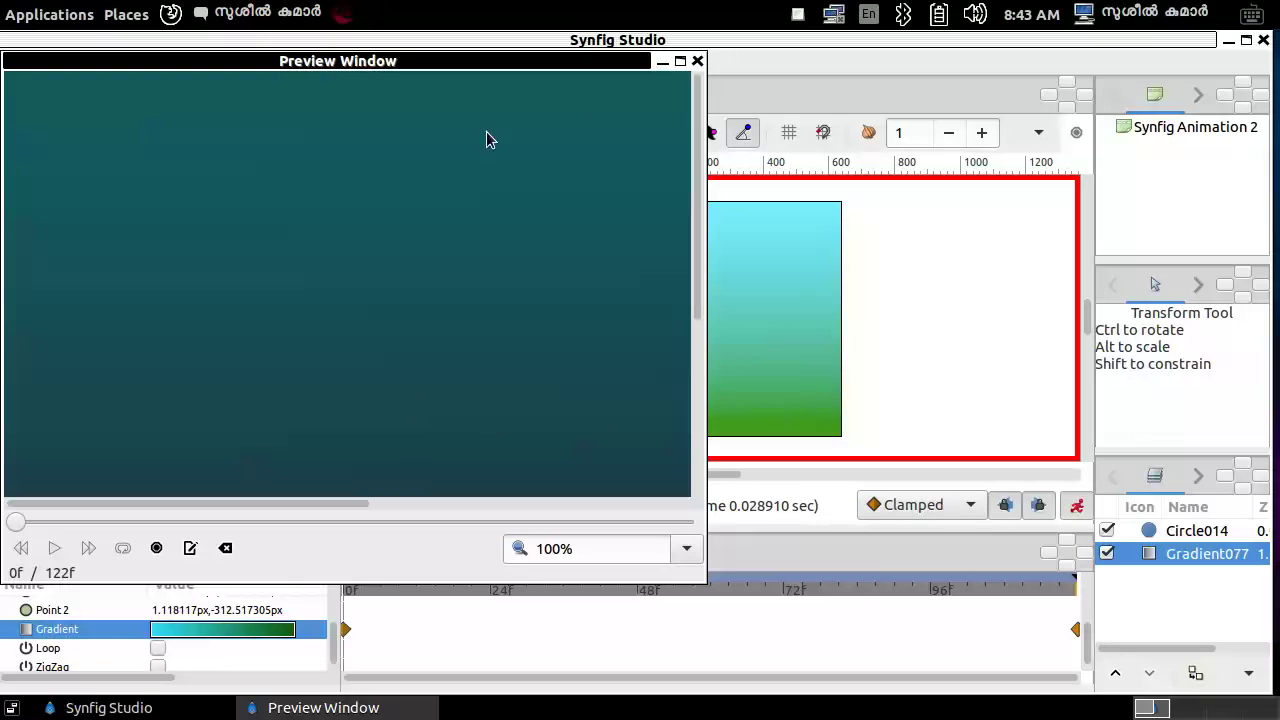
left_click(679, 62)
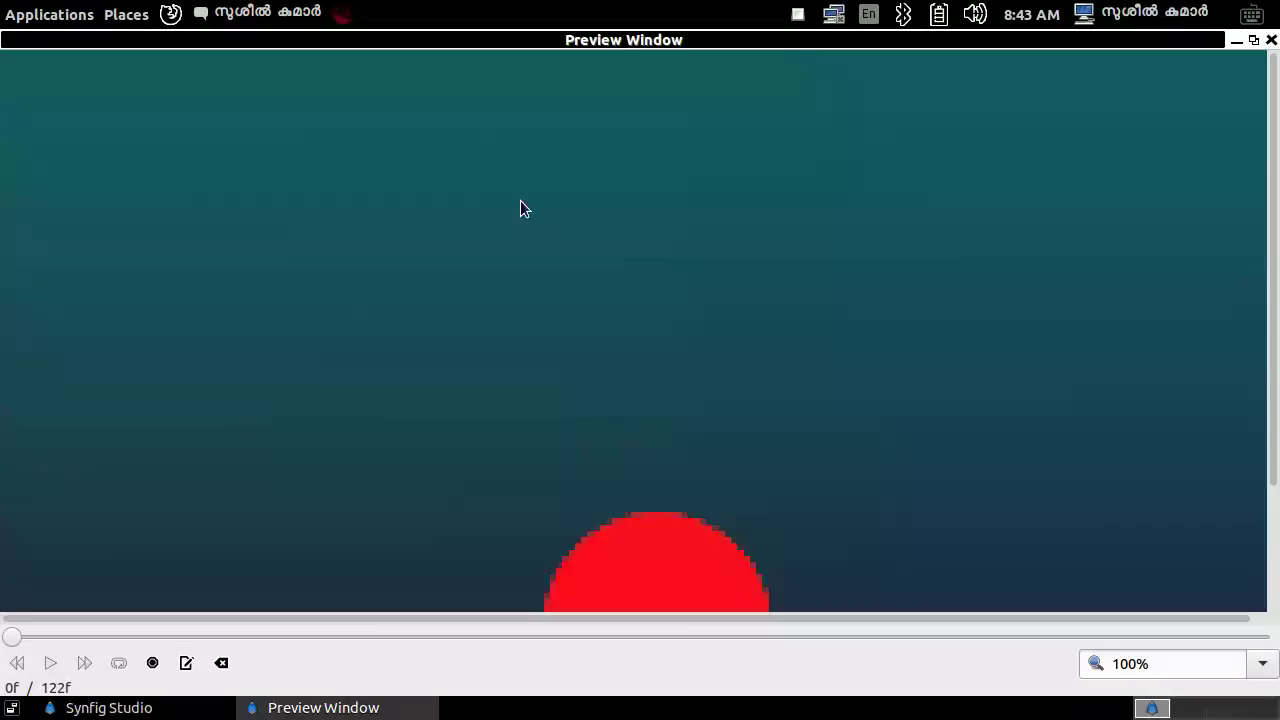
left_click(49, 665)
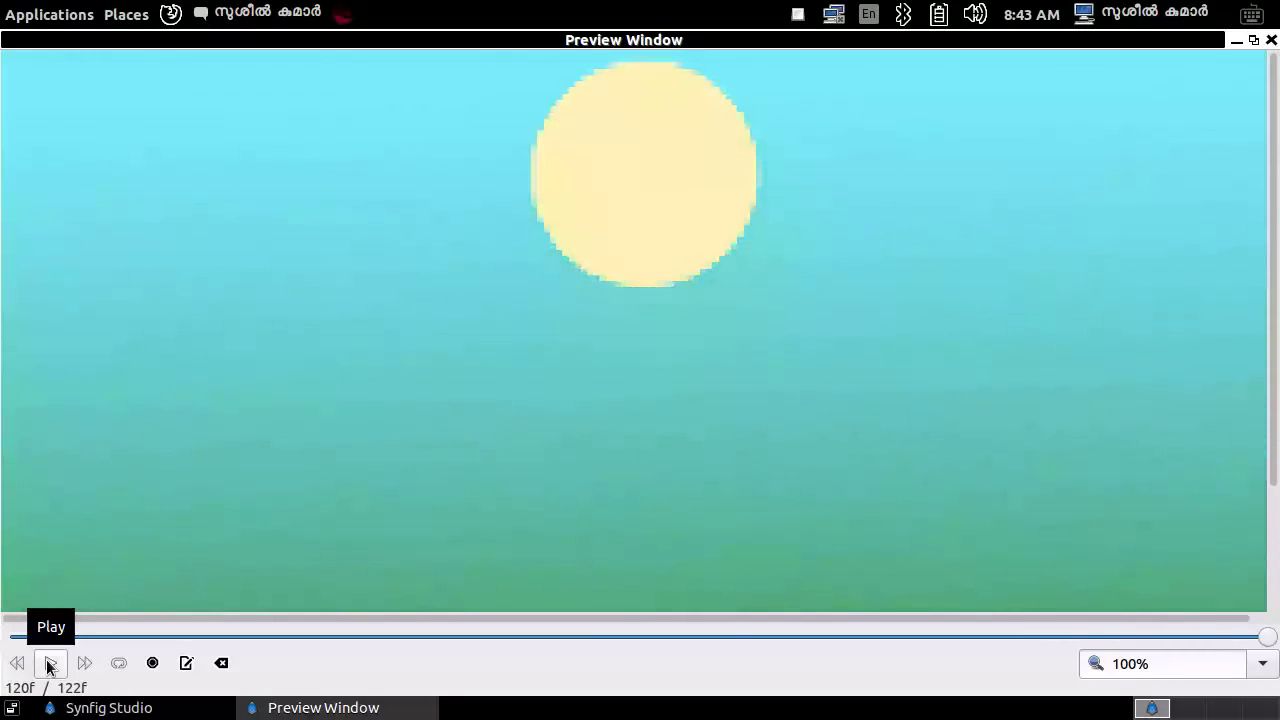
left_click(1270, 41)
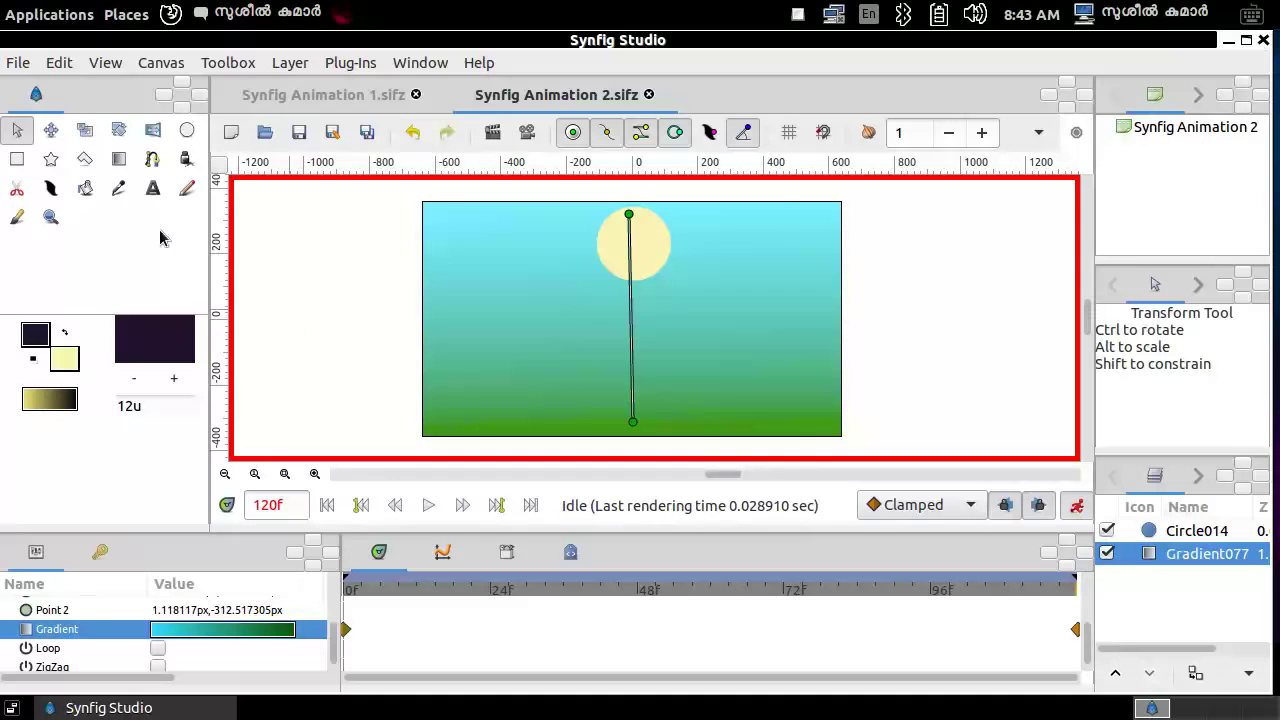
Render the animation to the Desktop as Synfig Animation 2.flv with the target left on Auto.
left_click(18, 64)
left_click(16, 64)
left_click(13, 64)
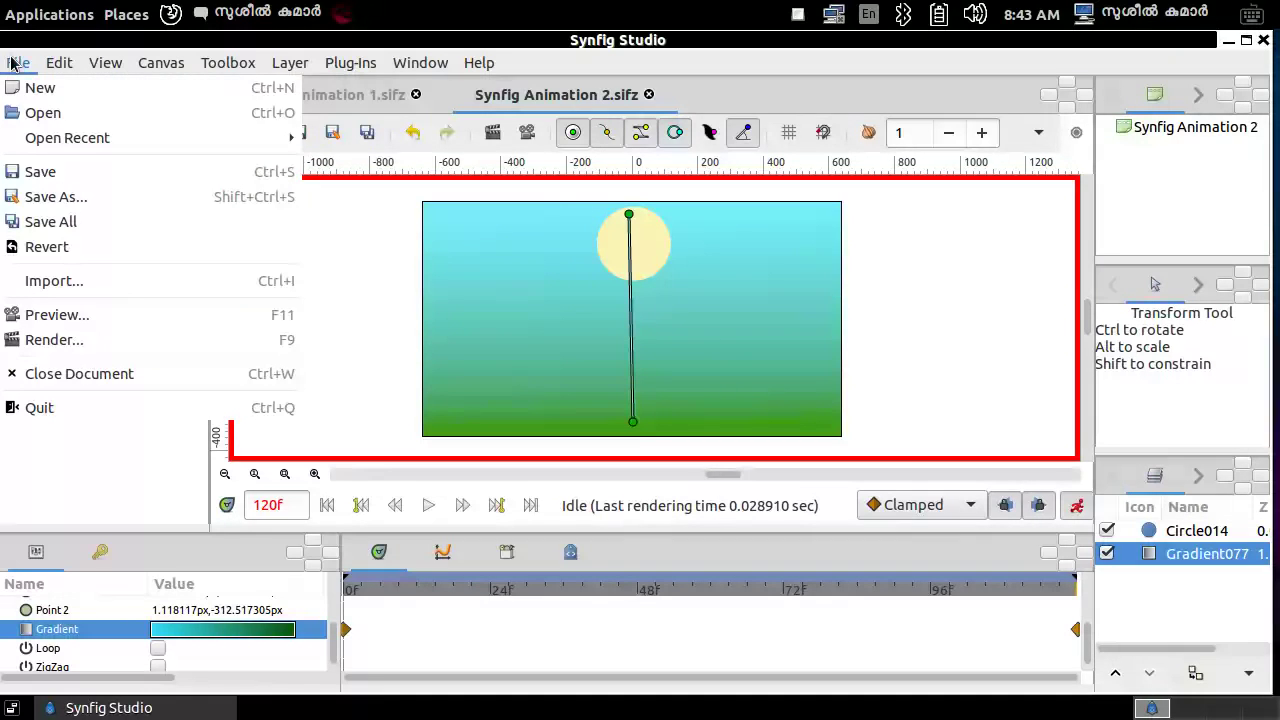
left_click(68, 349)
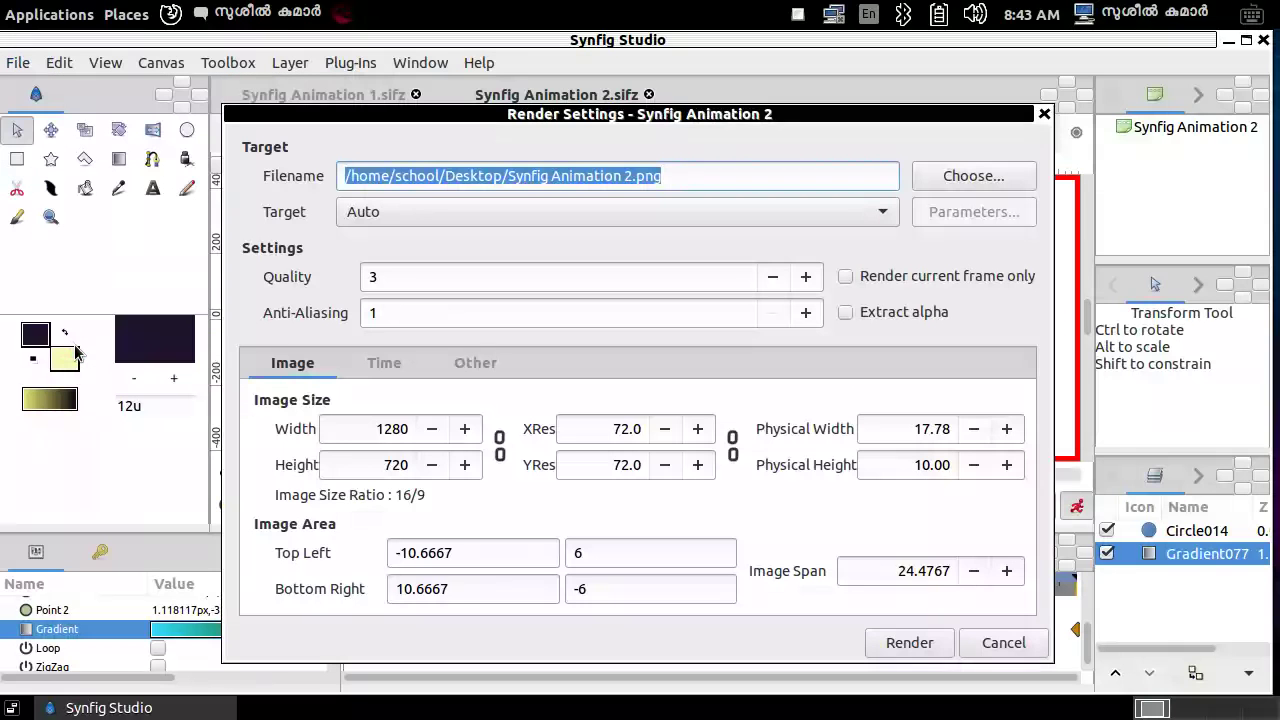
left_click(677, 174)
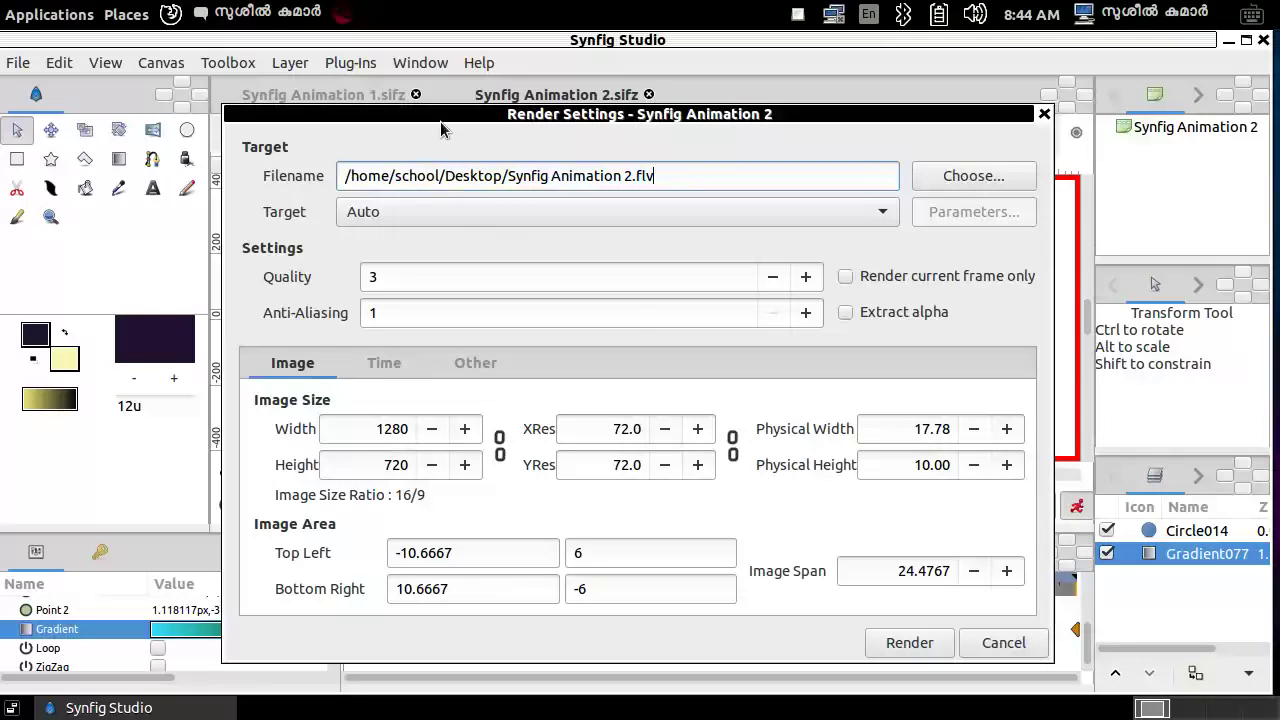
left_click(905, 643)
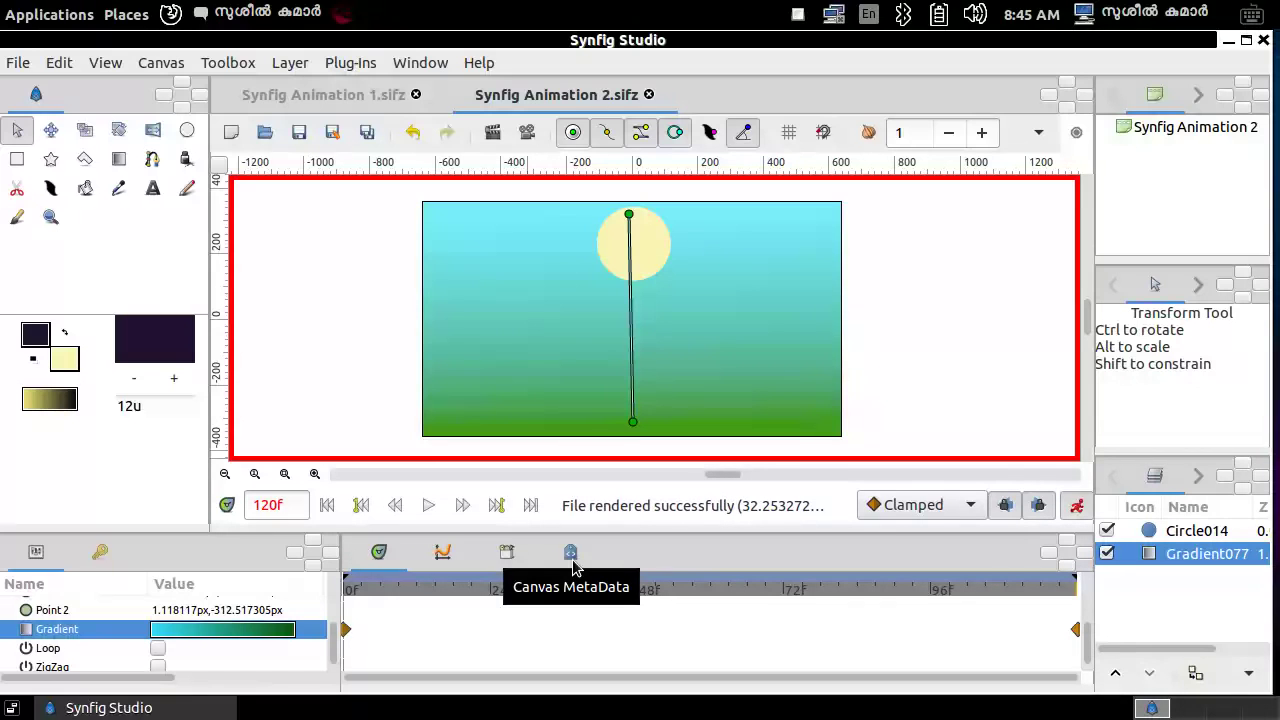
Switch to the desktop and play the rendered Synfig Animation 2.flv full screen in the video player.
left_click(1227, 41)
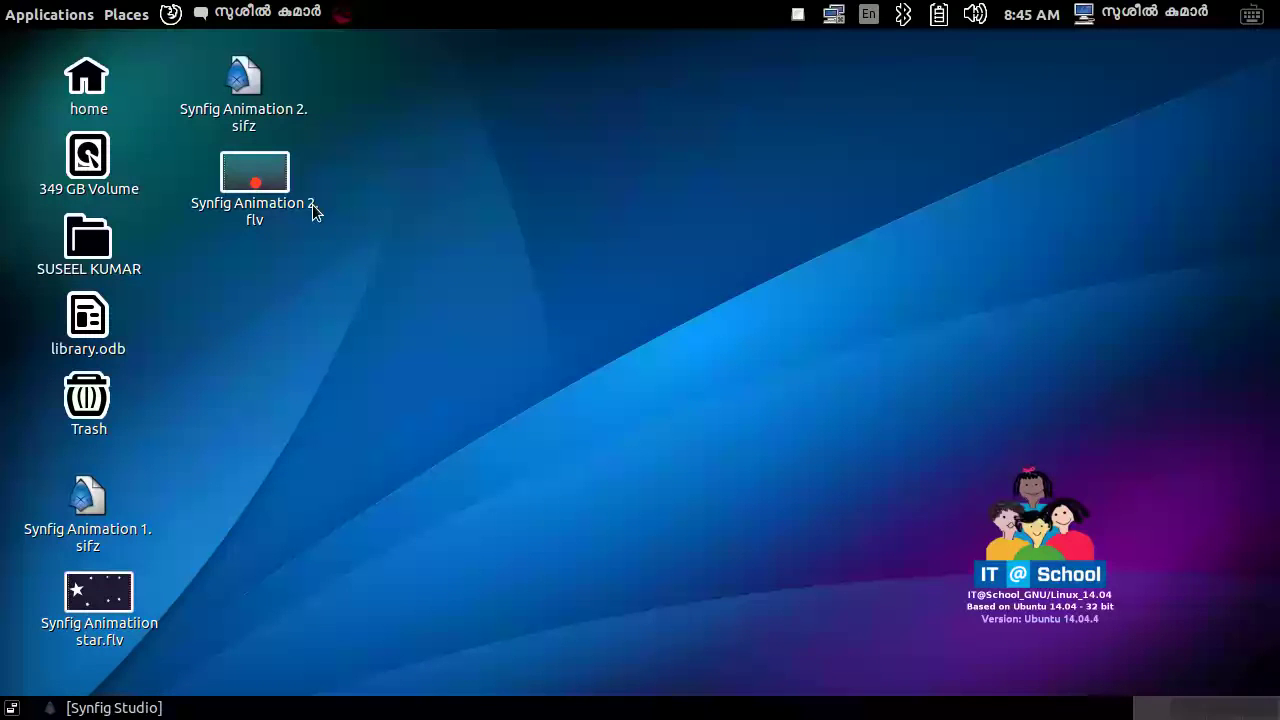
double_click(253, 178)
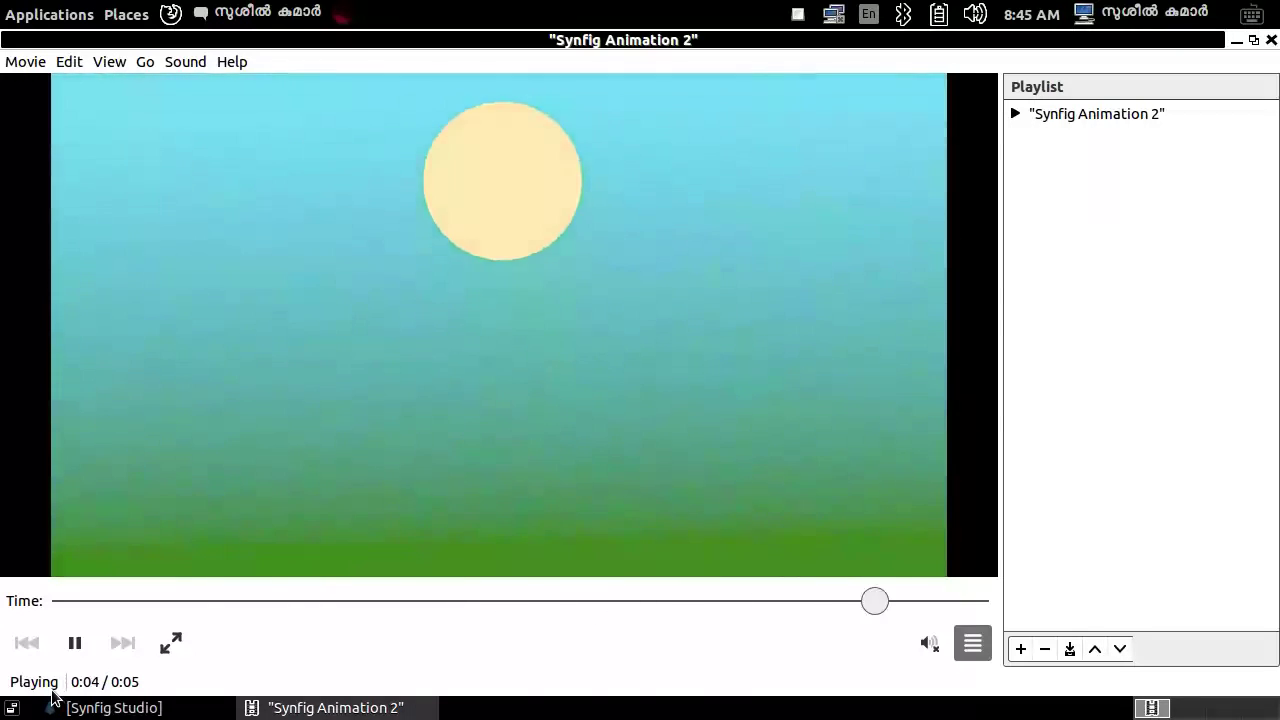
key("f")
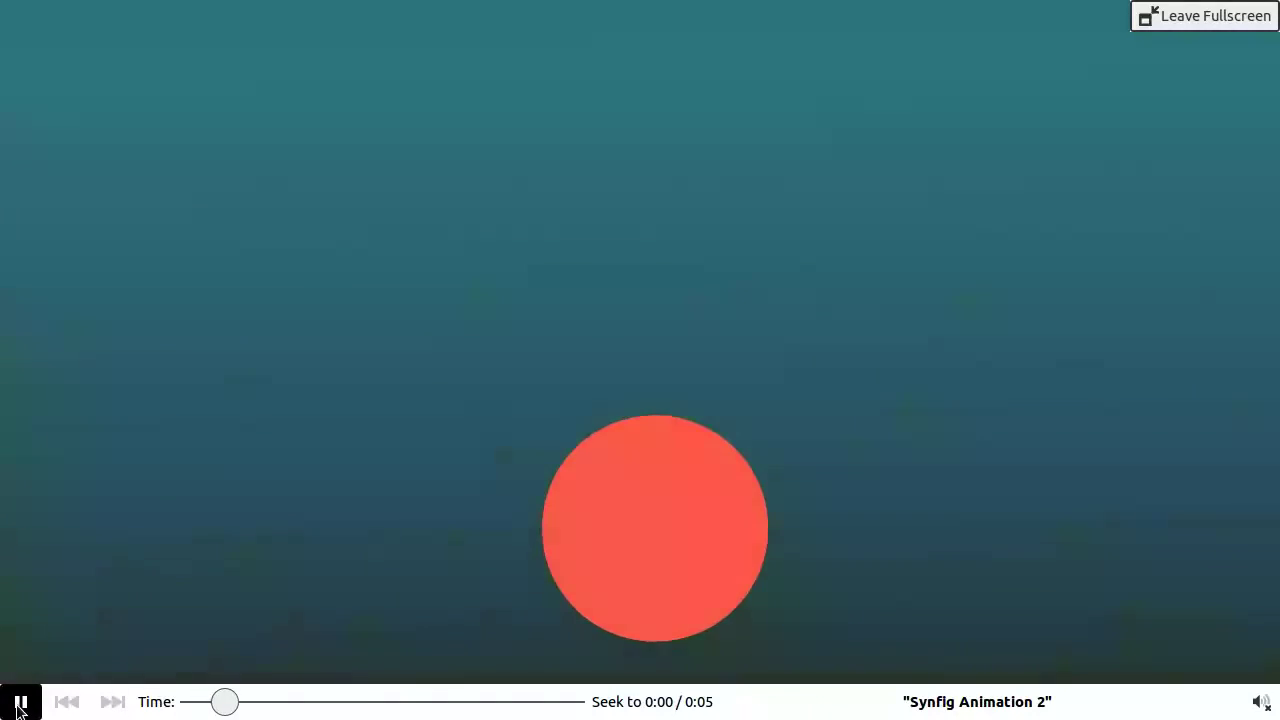